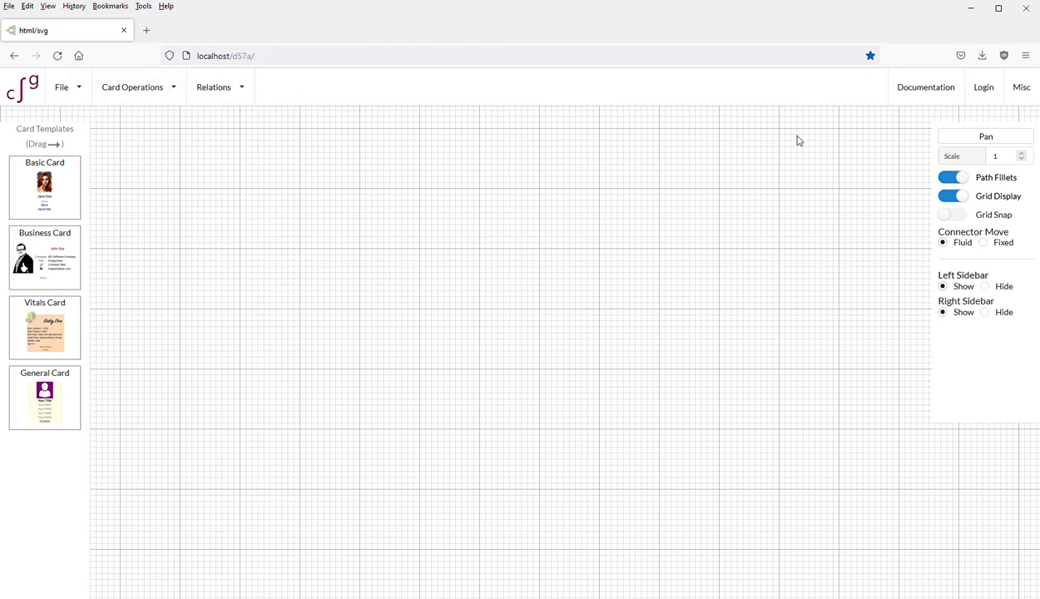
Open the CardGraph22 documentation showing its table of contents, Introduction and Overview
{"action": "left_click", "coordinate": [913, 95]}
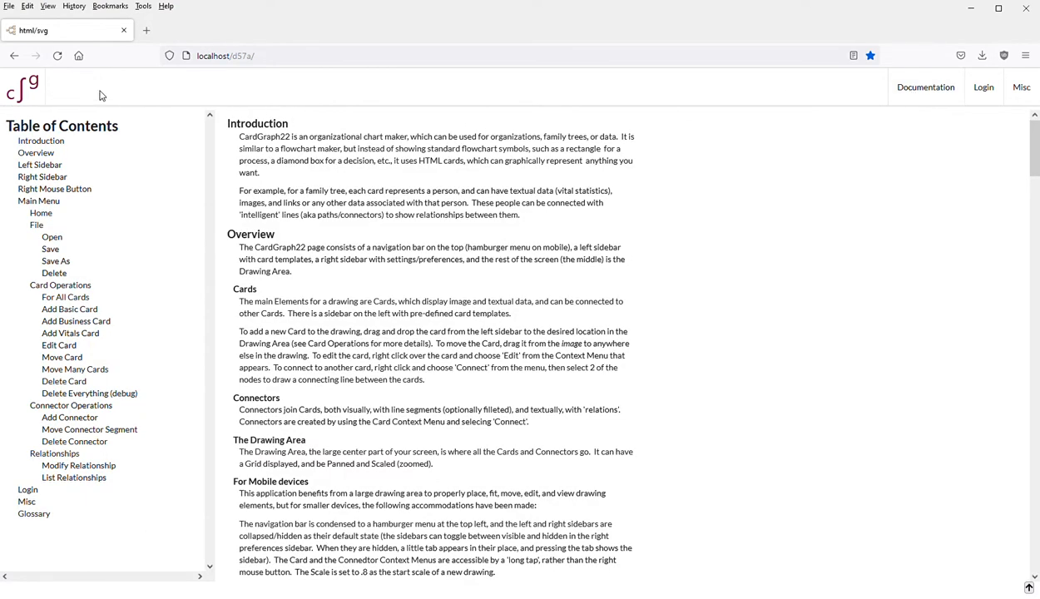
Return from the documentation to the empty drawing grid via the cg logo
{"action": "left_click", "coordinate": [33, 94]}
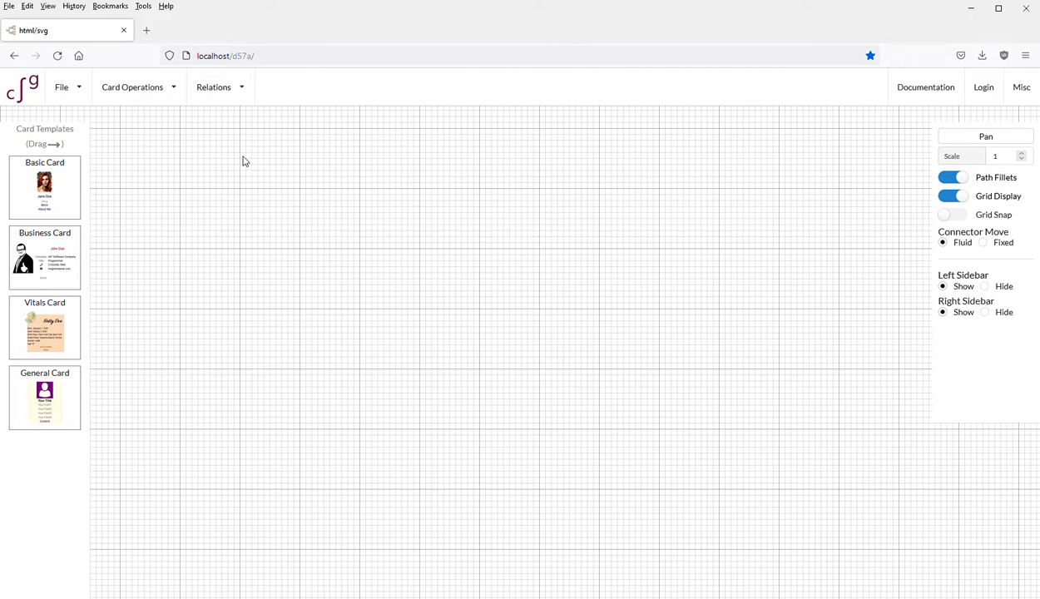
Place a Basic Card and save it with the person's first name, last name and place Bethpage, NY
{"action": "left_click_drag", "start_coordinate": [50, 176], "coordinate": [466, 255]}
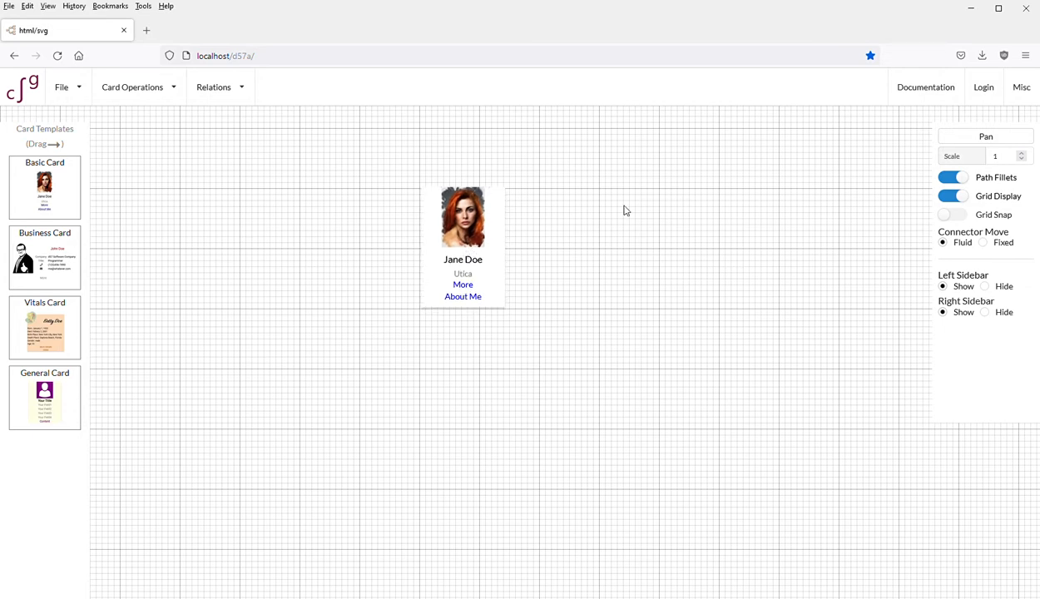
{"action": "right_click", "coordinate": [493, 266]}
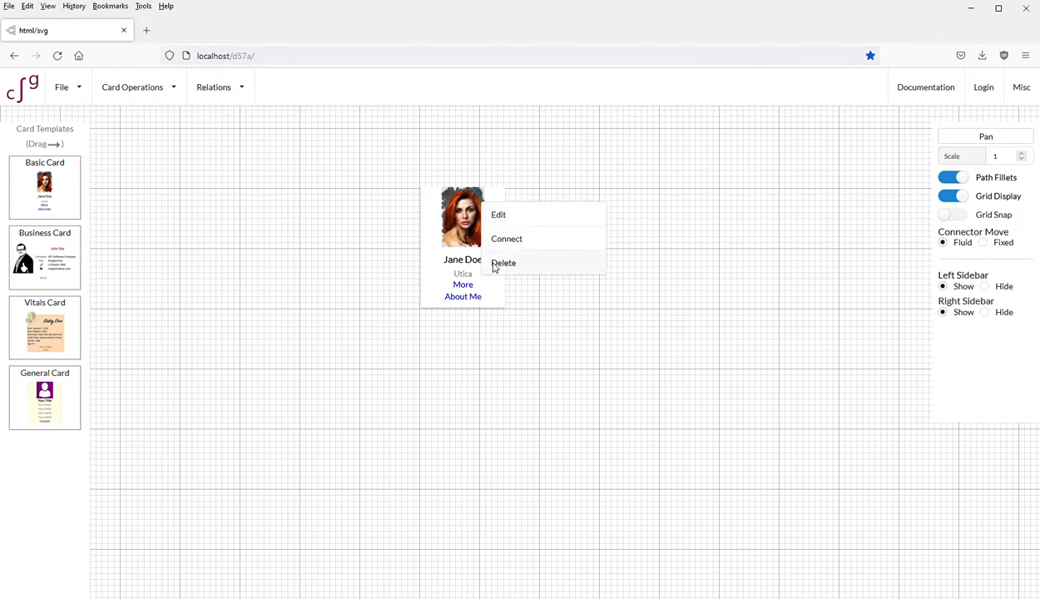
{"action": "left_click", "coordinate": [520, 217]}
{"action": "left_click", "coordinate": [615, 237]}
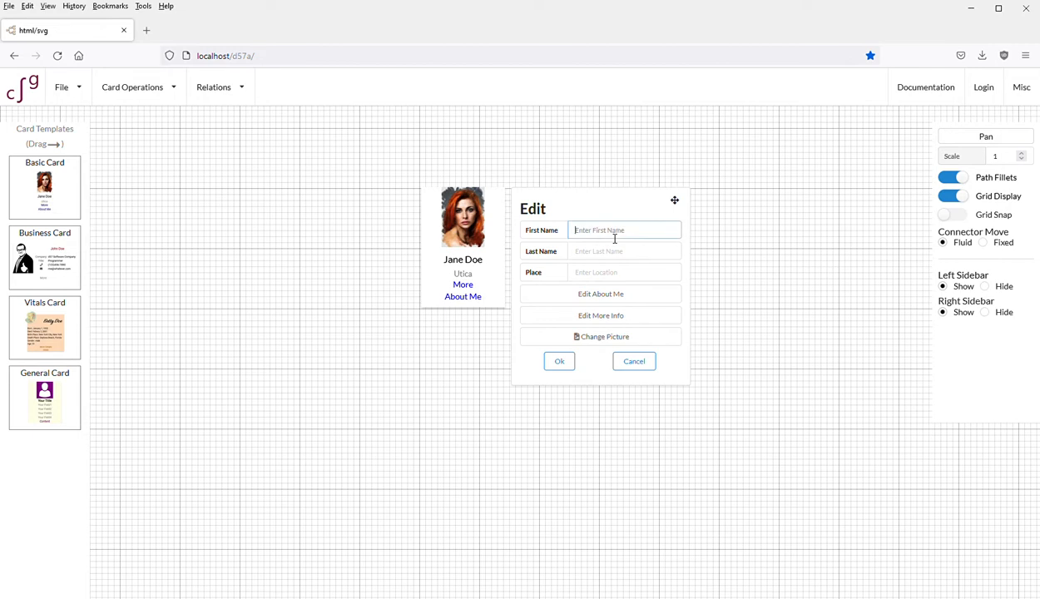
{"action": "type", "text": "Amy"}
{"action": "key", "text": "Tab"}
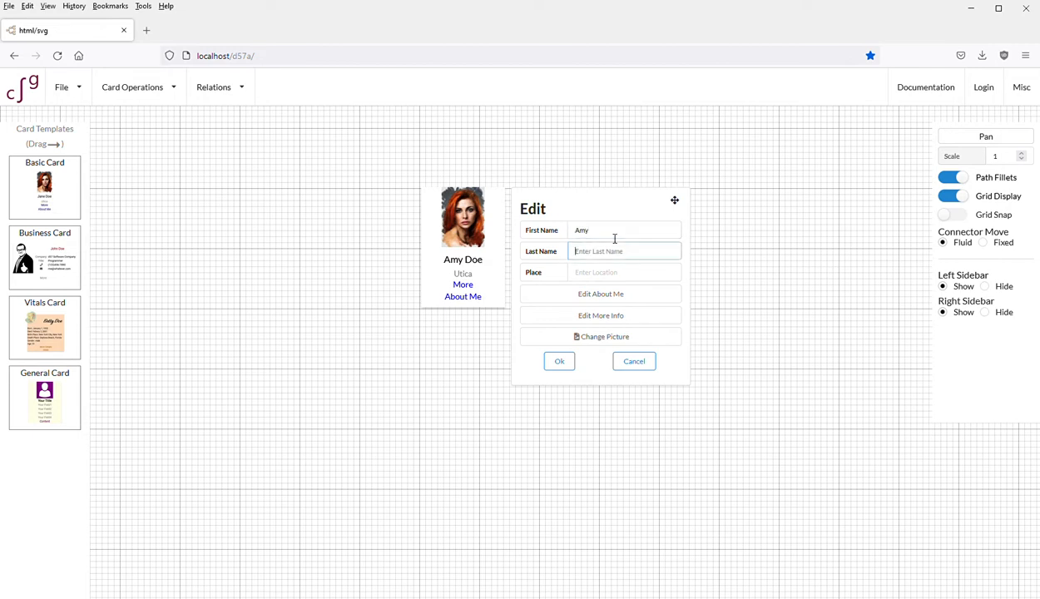
{"action": "type", "text": "Jones"}
{"action": "key", "text": "Tab"}
{"action": "type", "text": "B"}
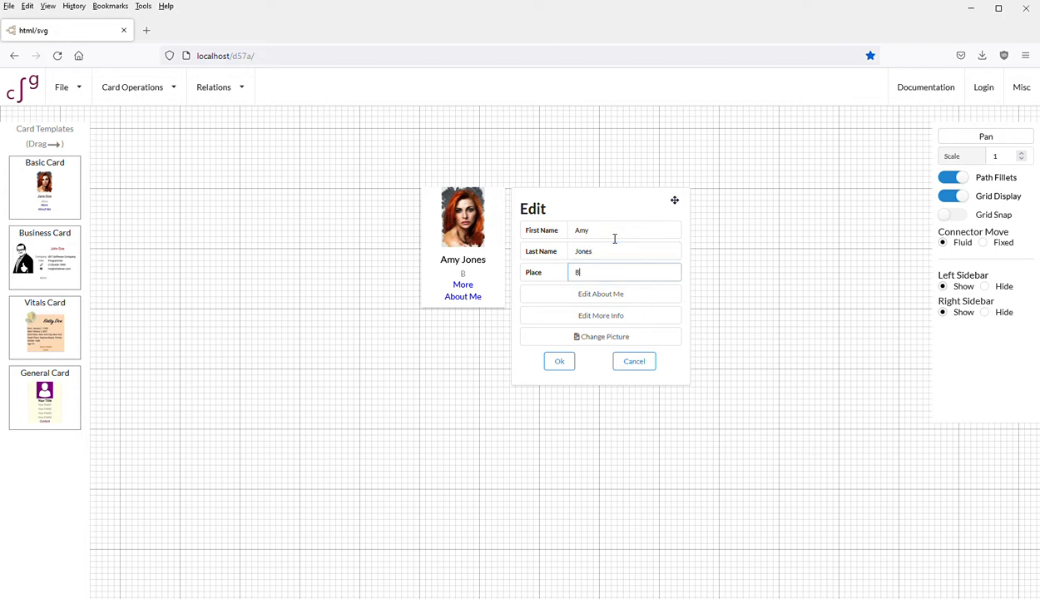
{"action": "type", "text": "ethpage, NY"}
{"action": "left_click", "coordinate": [559, 361]}
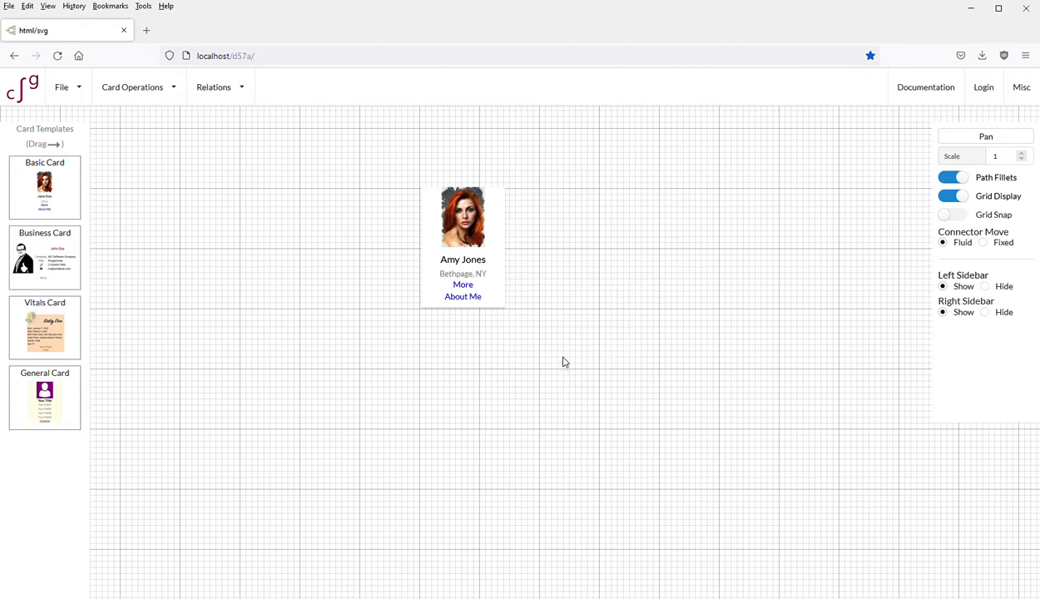
Place a Vitals Card beside the Basic Card and enter the second person's first and last name
{"action": "left_click_drag", "start_coordinate": [66, 333], "coordinate": [678, 257]}
{"action": "right_click", "coordinate": [679, 226]}
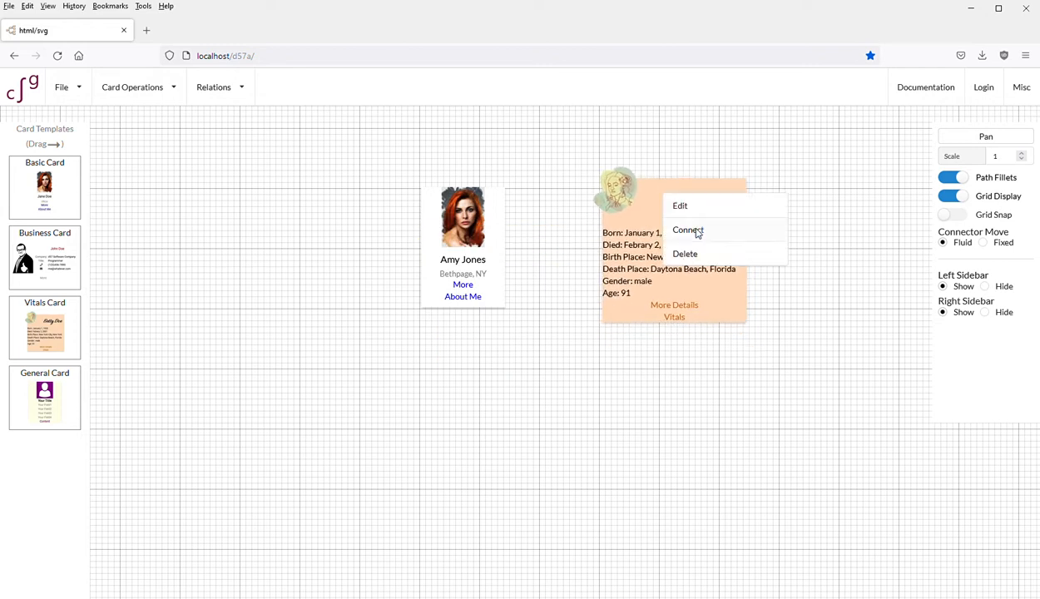
{"action": "left_click", "coordinate": [701, 208]}
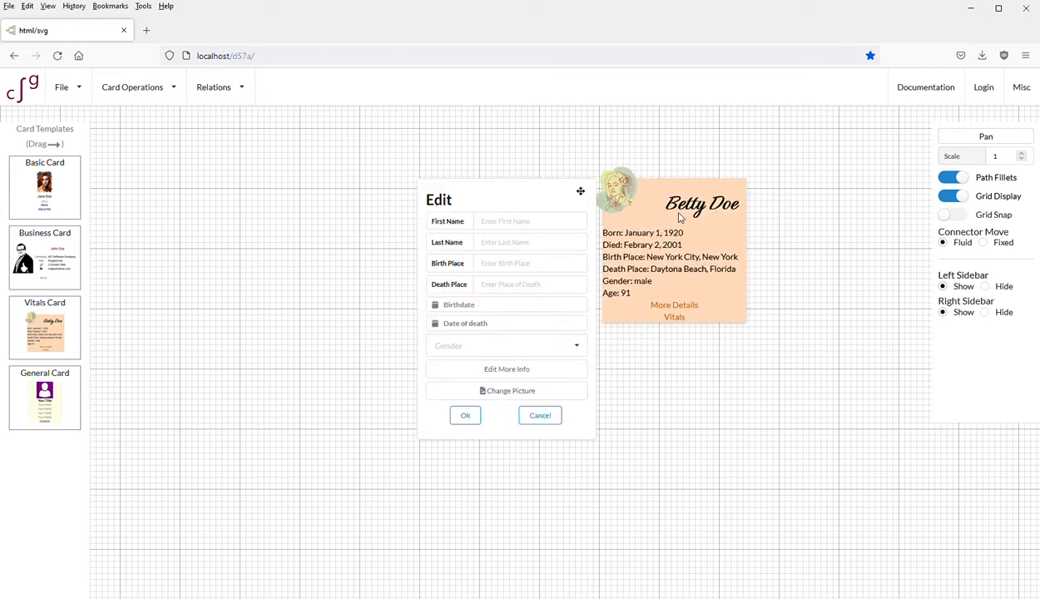
{"action": "left_click", "coordinate": [569, 222]}
{"action": "type", "text": "Mae"}
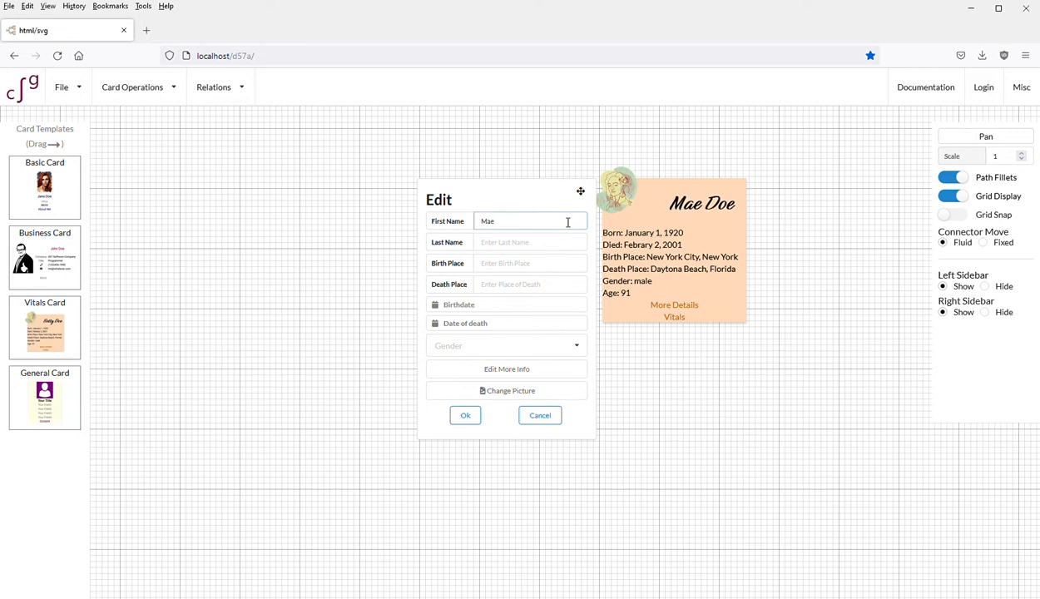
{"action": "key", "text": "Tab"}
{"action": "type", "text": "Smith"}
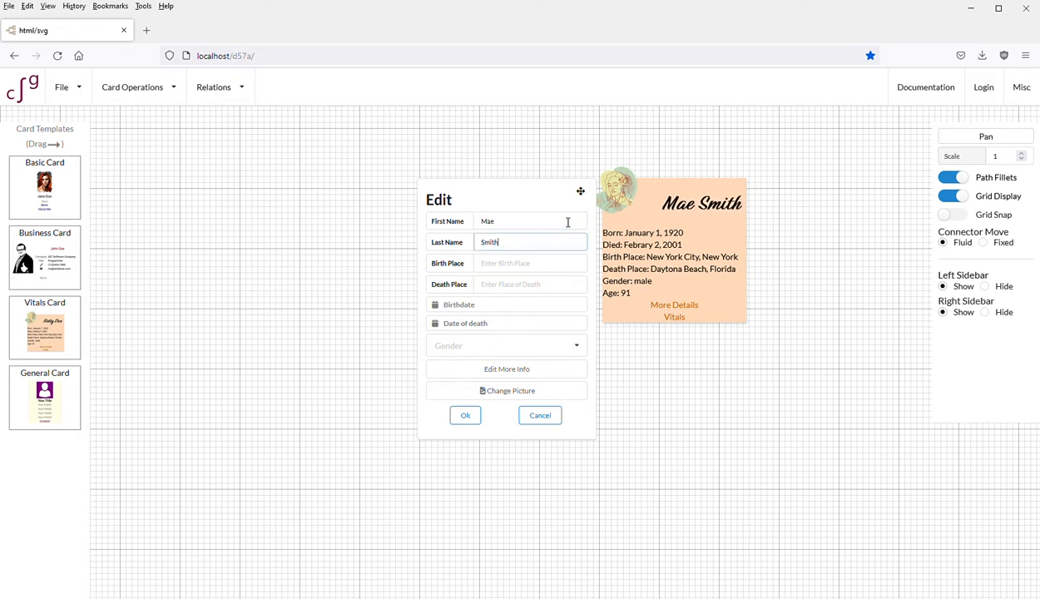
Set the Vitals Card's gender to Female, give it a cartoon figure picture, and save
{"action": "left_click", "coordinate": [529, 348]}
{"action": "left_click", "coordinate": [467, 390]}
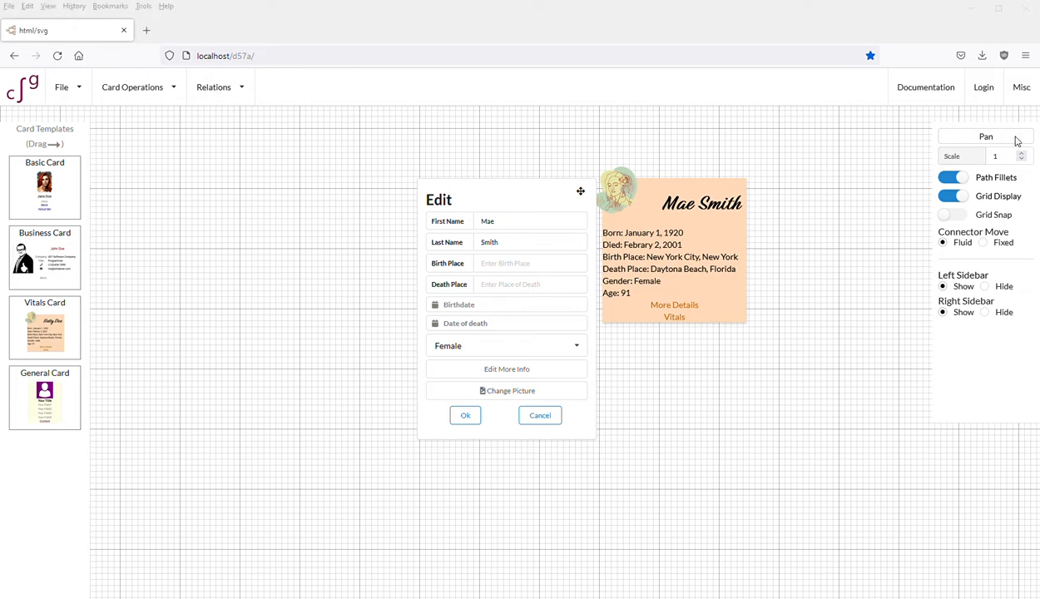
{"action": "double_click", "coordinate": [624, 191]}
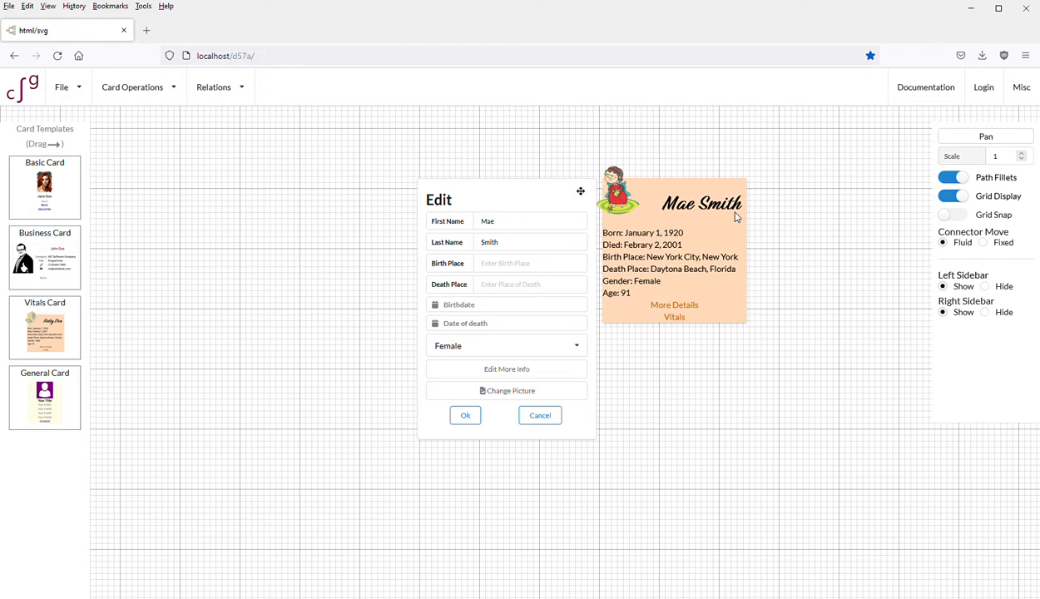
{"action": "left_click", "coordinate": [468, 415]}
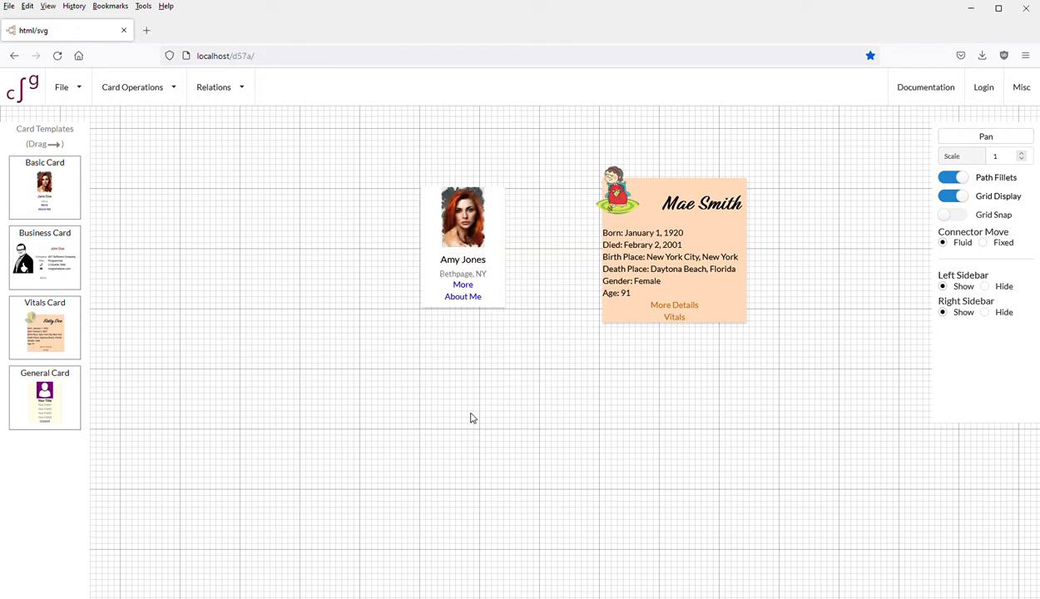
Connect the Basic Card to the Vitals Card
{"action": "right_click", "coordinate": [463, 220]}
{"action": "left_click", "coordinate": [538, 240]}
{"action": "left_click", "coordinate": [656, 166]}
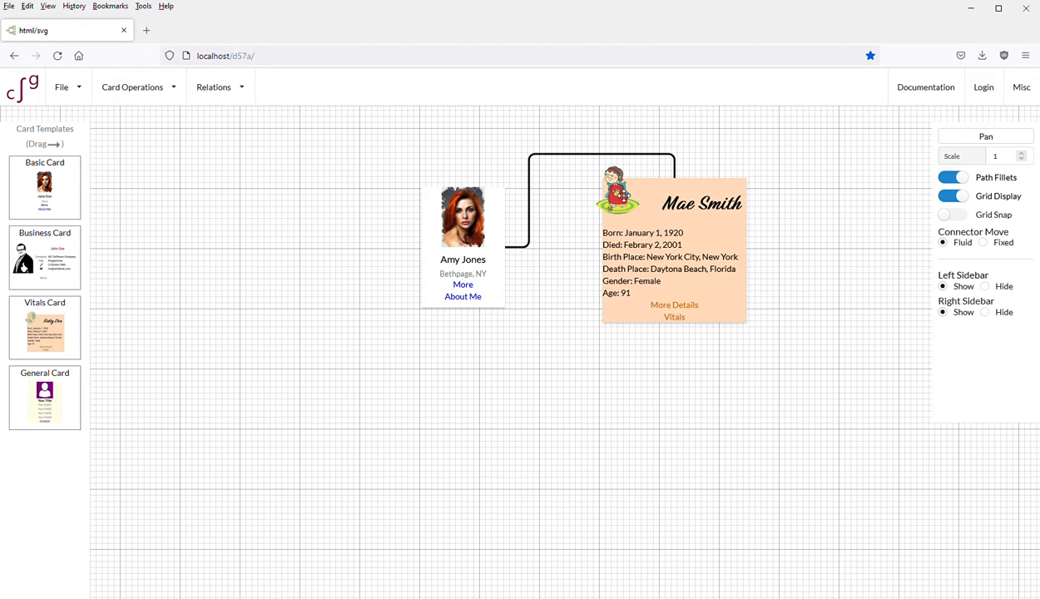
Adjust both cards' positions and add a General Card below the Basic Card
{"action": "mouse_move", "coordinate": [623, 194]}
{"action": "left_mouse_down"}
{"action": "mouse_move", "coordinate": [643, 251]}
{"action": "mouse_move", "coordinate": [652, 197]}
{"action": "mouse_move", "coordinate": [594, 197]}
{"action": "mouse_move", "coordinate": [617, 191]}
{"action": "left_mouse_up"}
{"action": "mouse_move", "coordinate": [479, 216]}
{"action": "left_mouse_down"}
{"action": "mouse_move", "coordinate": [442, 235]}
{"action": "mouse_move", "coordinate": [462, 217]}
{"action": "left_mouse_up"}
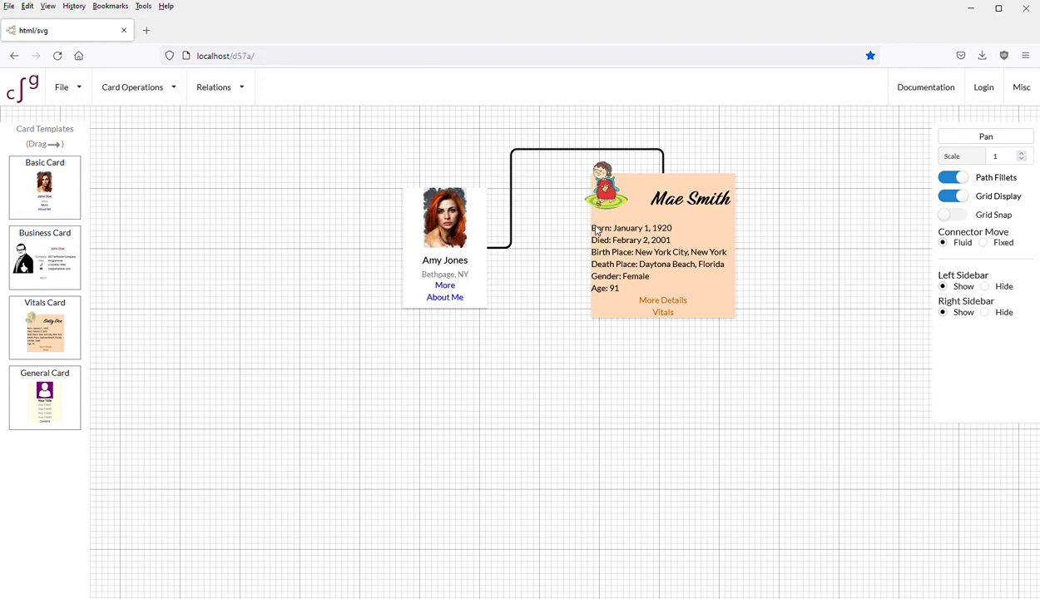
{"action": "left_click_drag", "start_coordinate": [596, 231], "coordinate": [654, 250]}
{"action": "left_click_drag", "start_coordinate": [611, 193], "coordinate": [615, 191]}
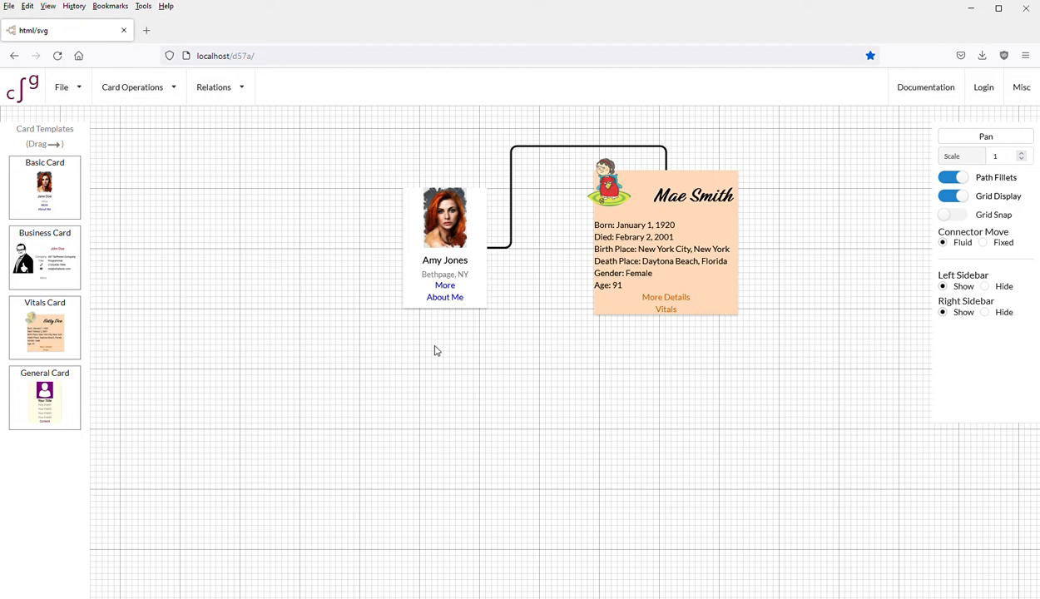
{"action": "left_click_drag", "start_coordinate": [45, 396], "coordinate": [515, 400]}
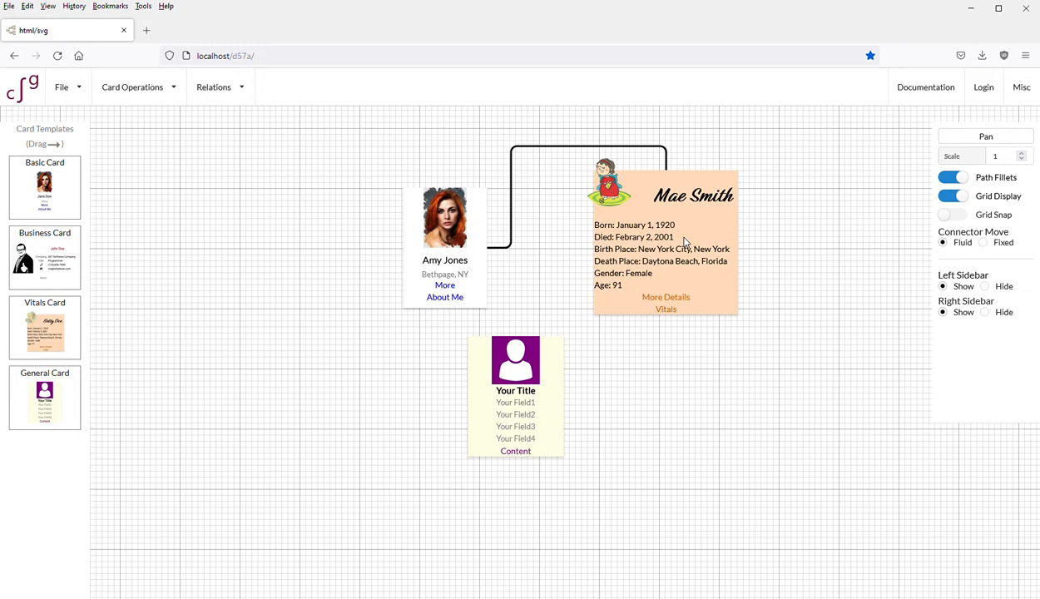
Edit the General Card: title Apple Pie, field lines Apple Pie Recipe and c. 1940
{"action": "right_click", "coordinate": [541, 400]}
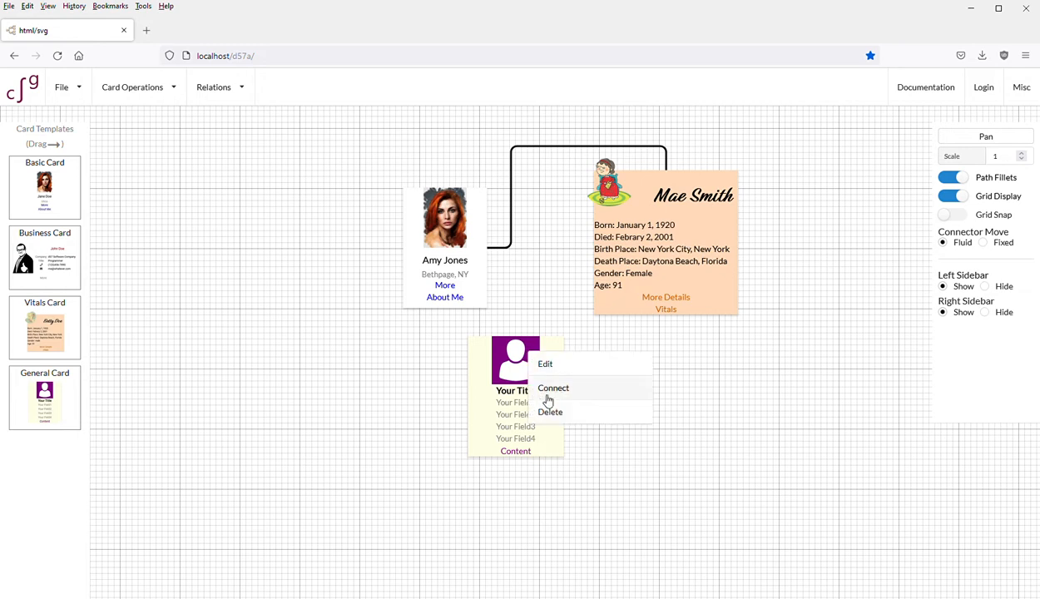
{"action": "left_click", "coordinate": [586, 367]}
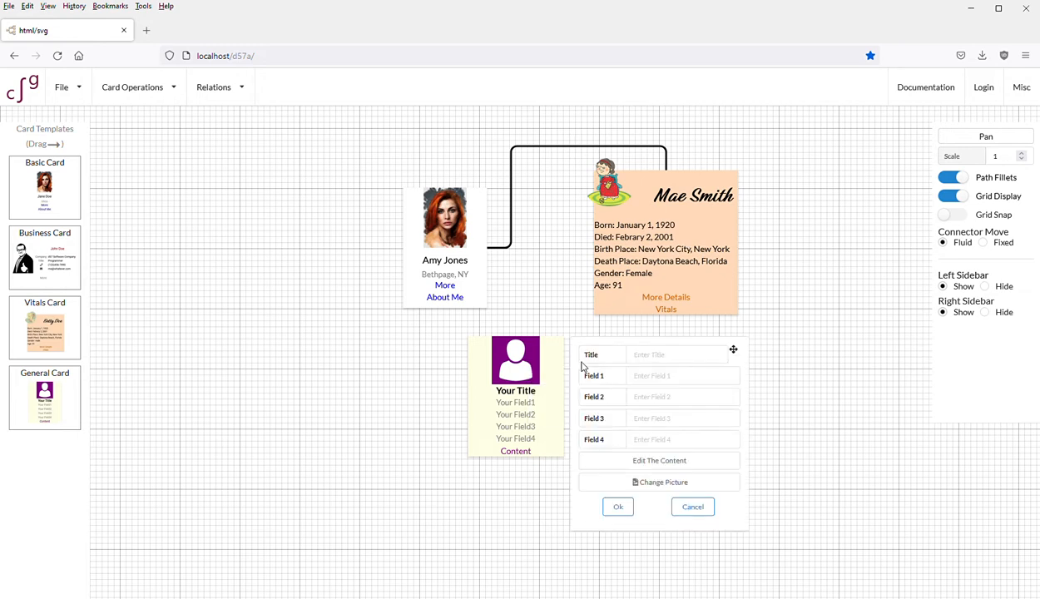
{"action": "left_click", "coordinate": [641, 362]}
{"action": "type", "text": "Apple Pie"}
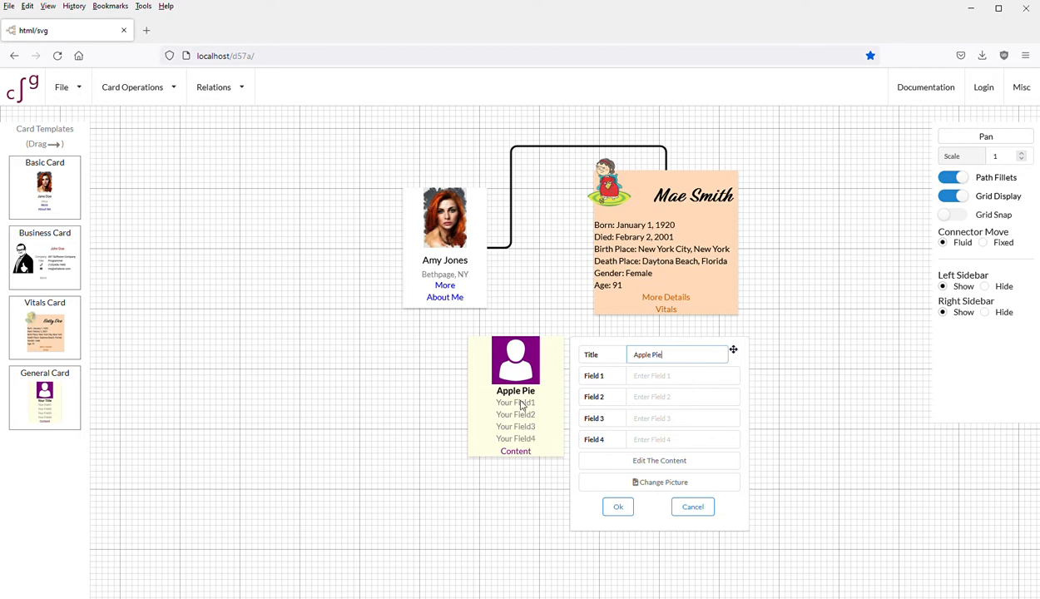
{"action": "left_click", "coordinate": [668, 380]}
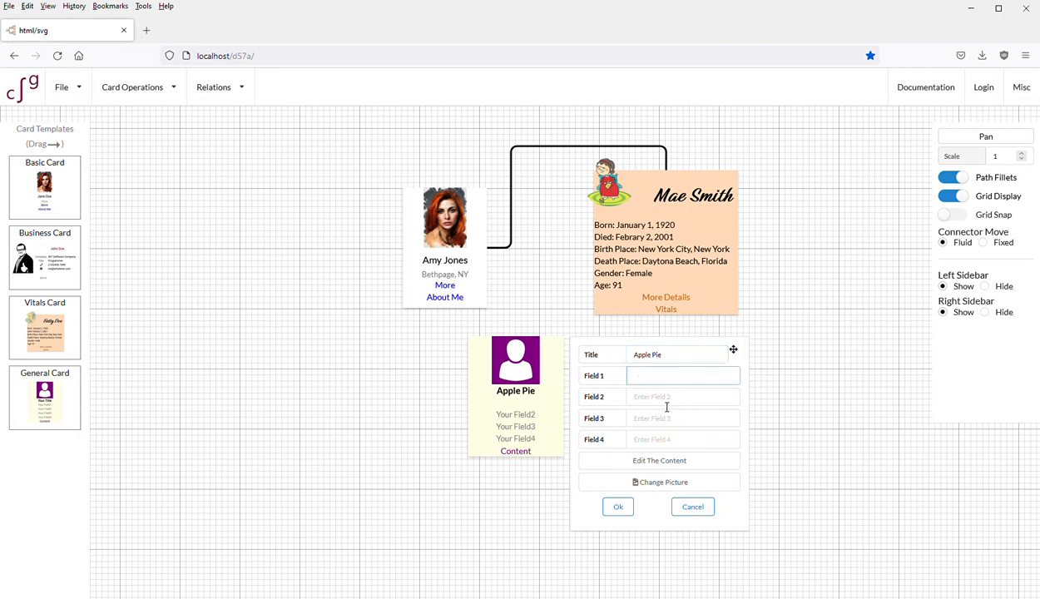
{"action": "left_click", "coordinate": [667, 404]}
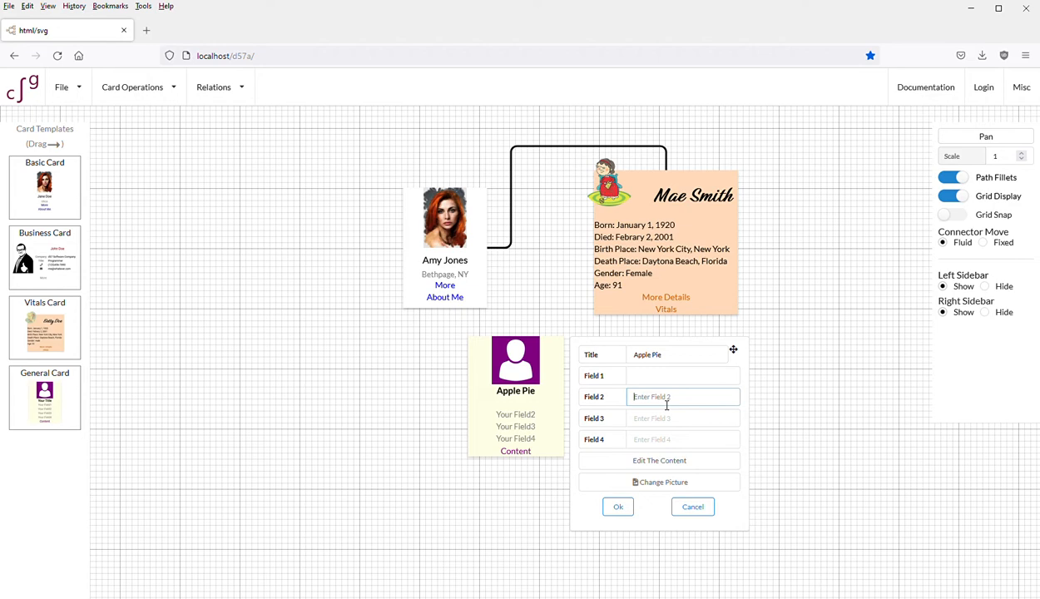
{"action": "type", "text": "Apple Pie Recipe"}
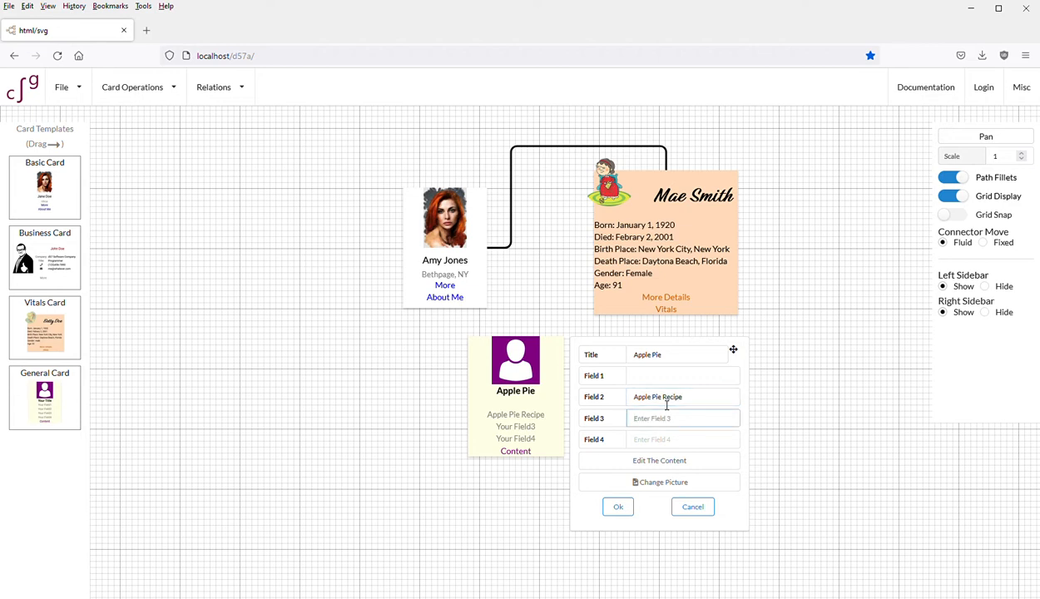
{"action": "type", "text": "c. 1940"}
{"action": "left_click", "coordinate": [677, 440]}
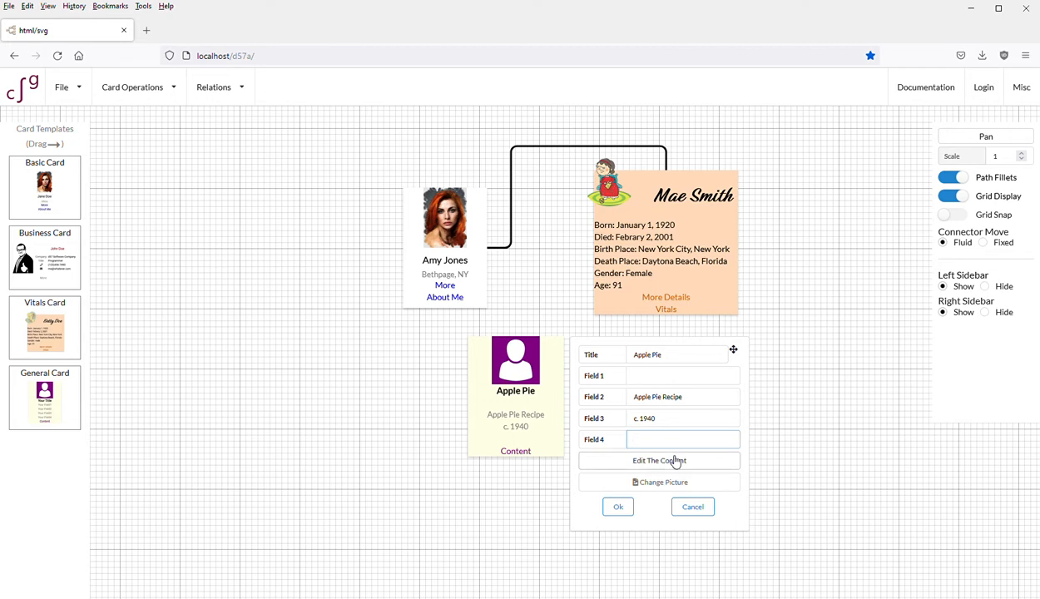
Paste the apple pie recipe as card content, add an apple-pie photo, and save the card
{"action": "left_click", "coordinate": [674, 469]}
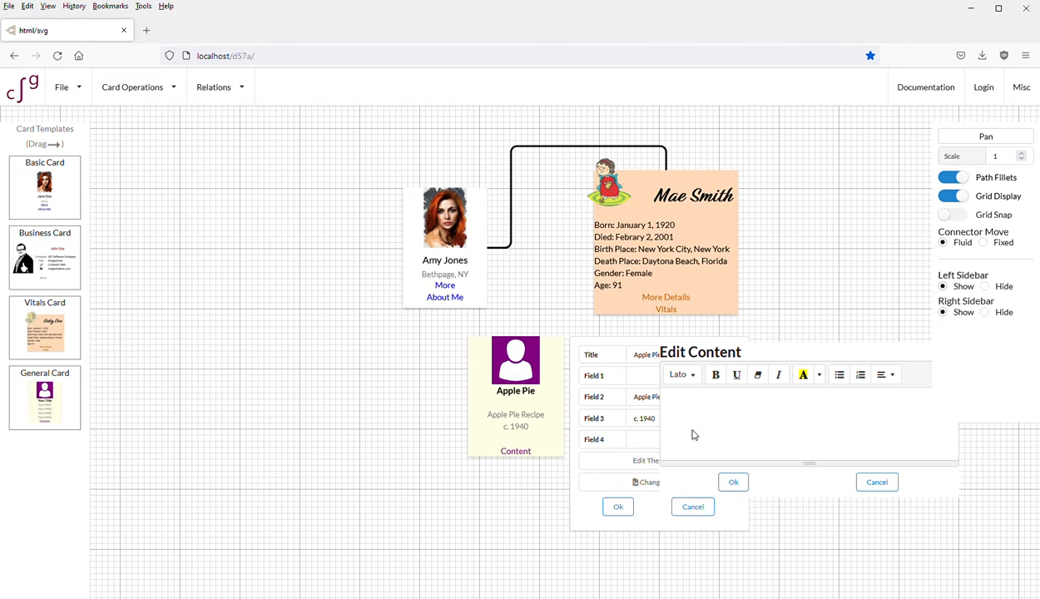
{"action": "key", "text": "ctrl+v"}
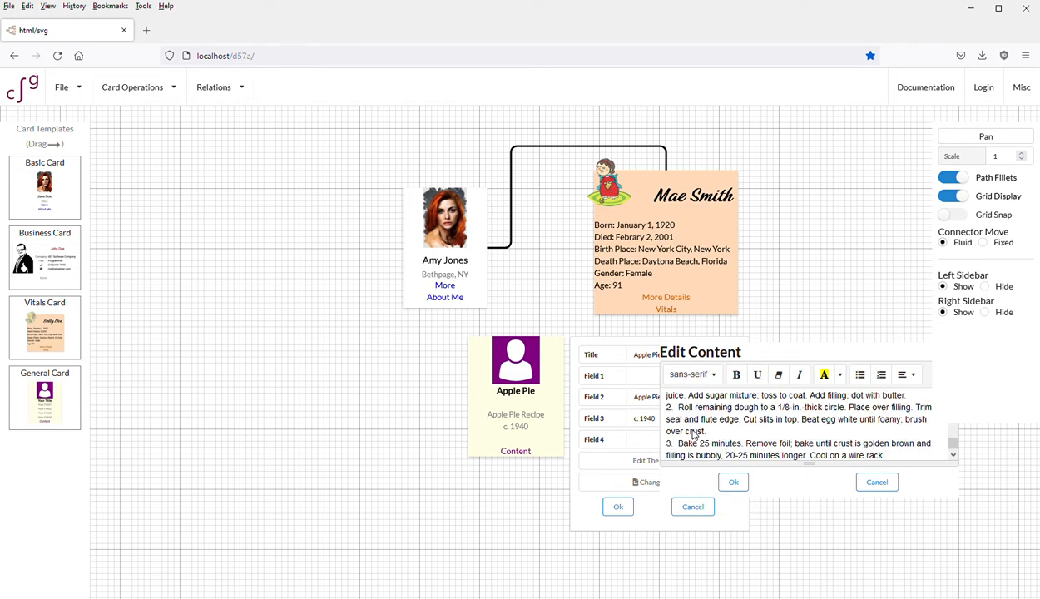
{"action": "left_click", "coordinate": [736, 483]}
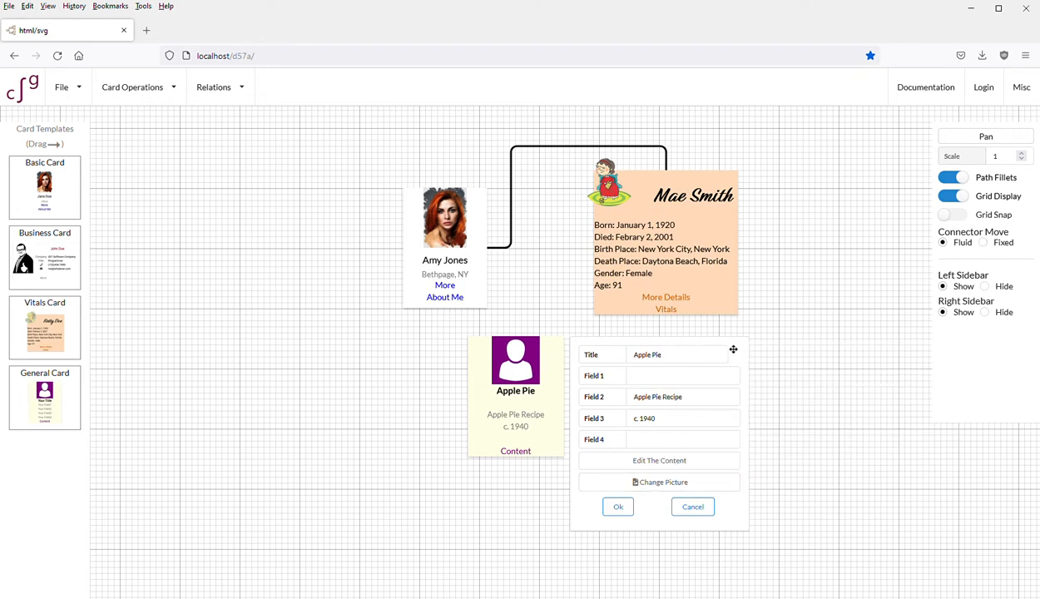
{"action": "left_click", "coordinate": [526, 377]}
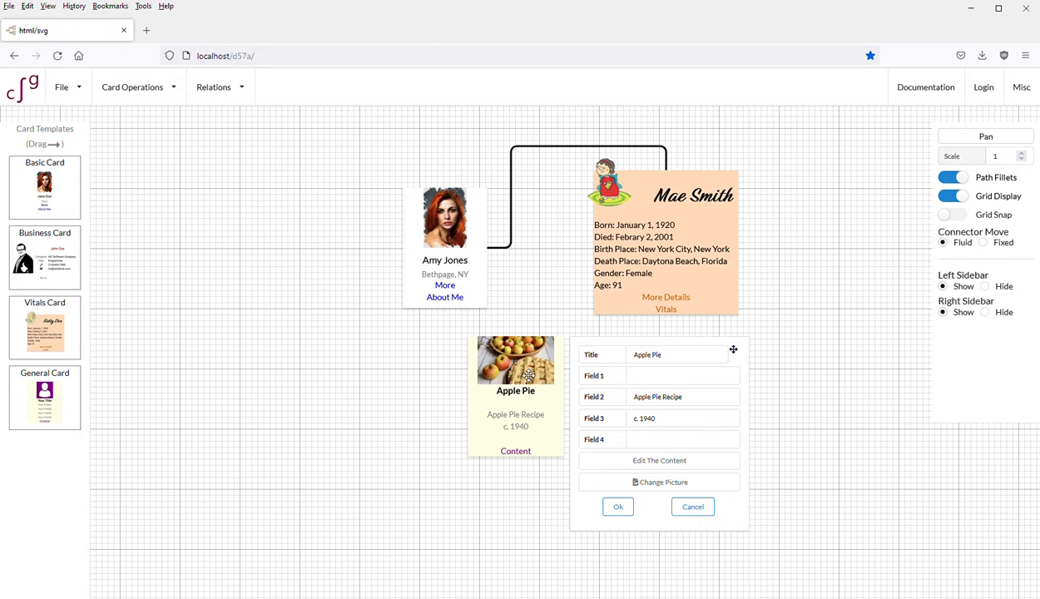
{"action": "left_click", "coordinate": [617, 508]}
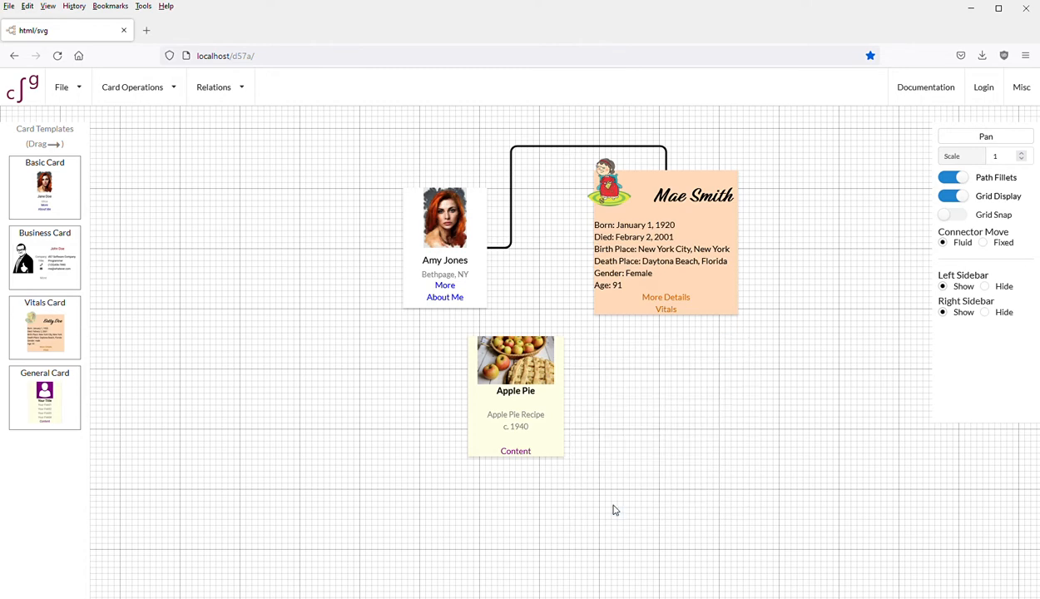
View the Apple Pie recipe content panel, move it aside, then close it
{"action": "left_click", "coordinate": [514, 451]}
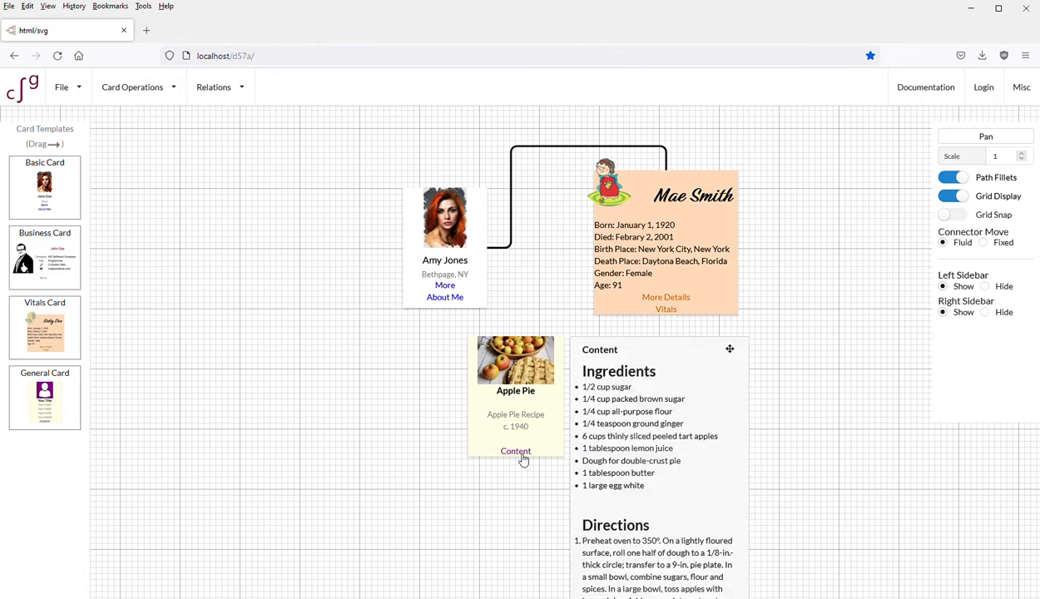
{"action": "left_click_drag", "start_coordinate": [729, 349], "coordinate": [841, 169]}
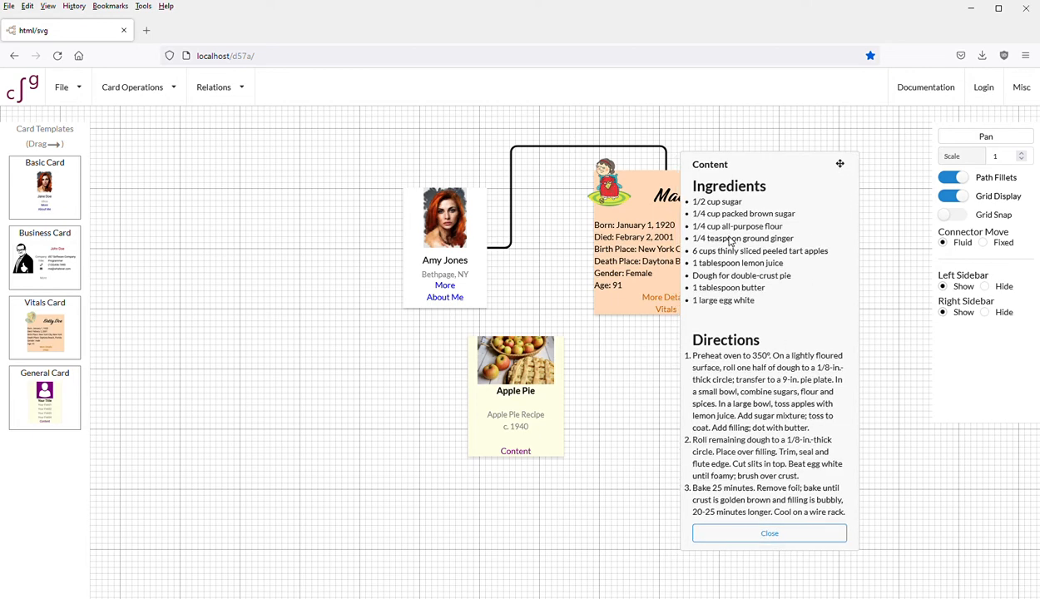
{"action": "left_click", "coordinate": [776, 538]}
Connect the Vitals Card to the Apple Pie card
{"action": "mouse_move", "coordinate": [709, 296]}
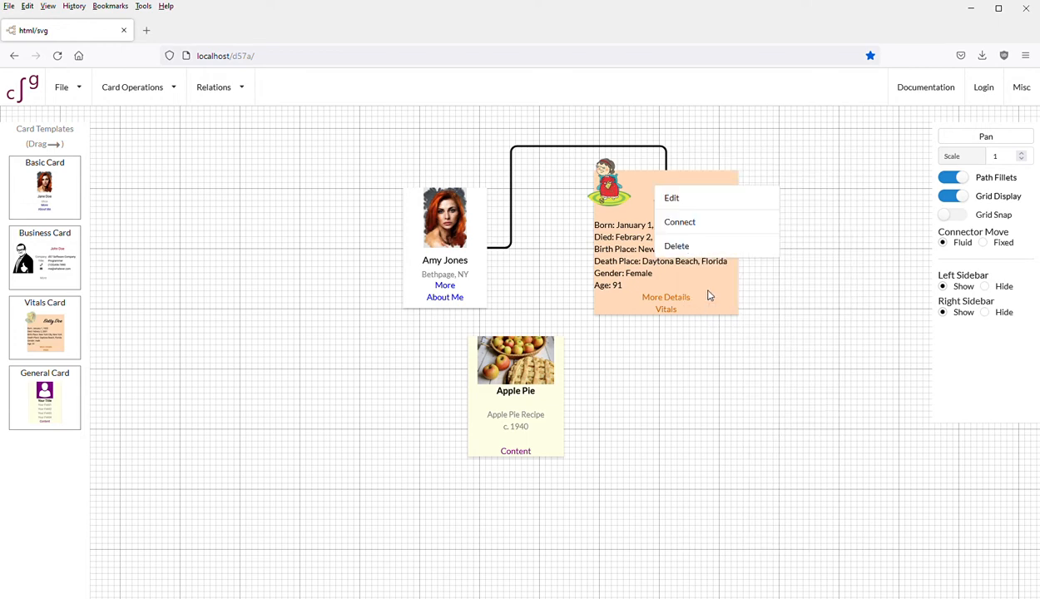
{"action": "left_click", "coordinate": [702, 231]}
{"action": "left_click", "coordinate": [614, 406]}
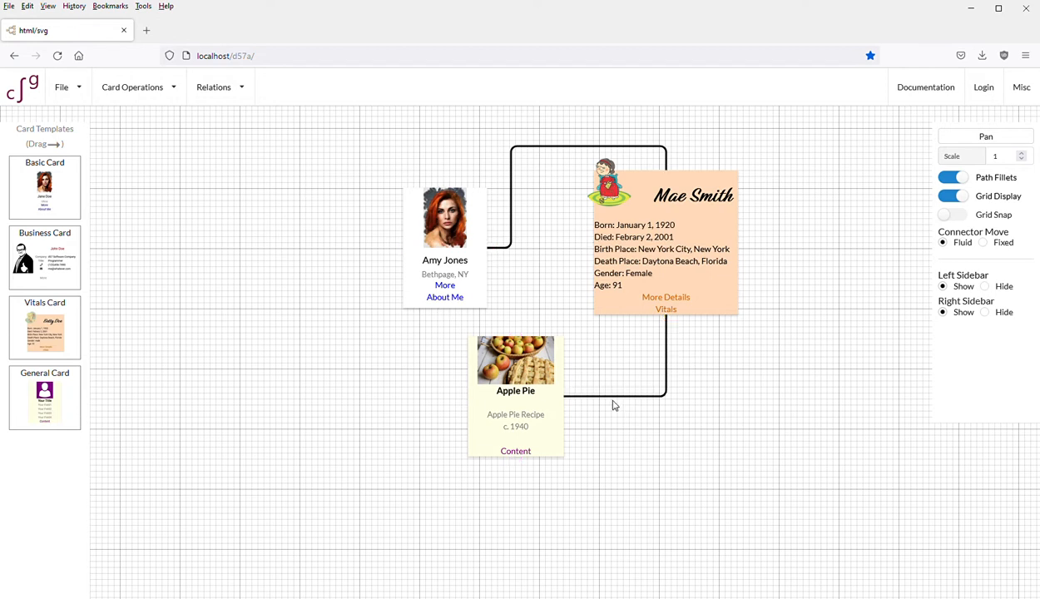
Open the Vitals–Apple Pie connector's relation details and close them unchanged
{"action": "right_click", "coordinate": [615, 400]}
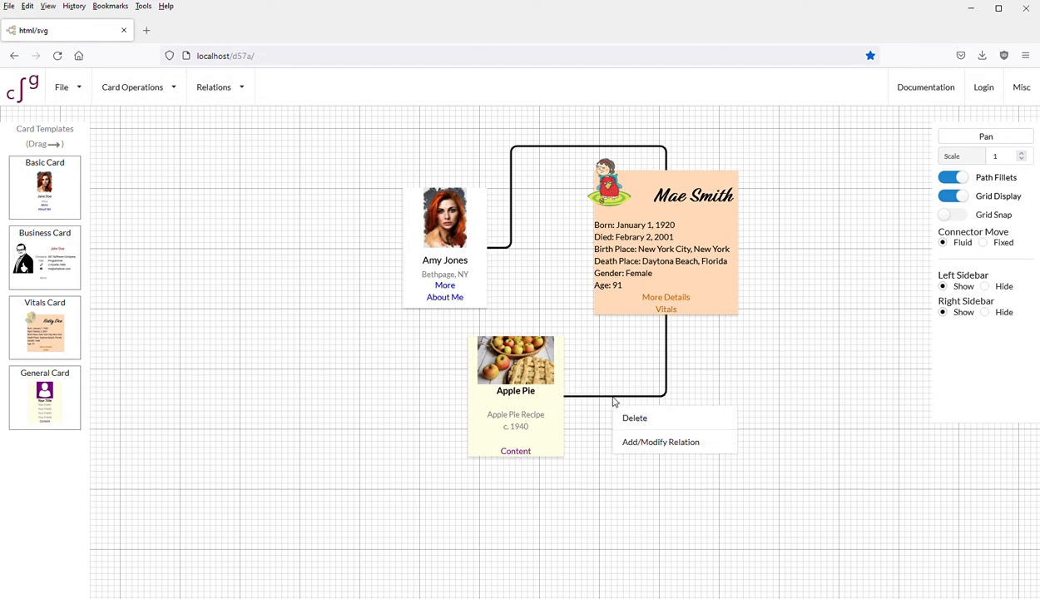
{"action": "left_click", "coordinate": [674, 445]}
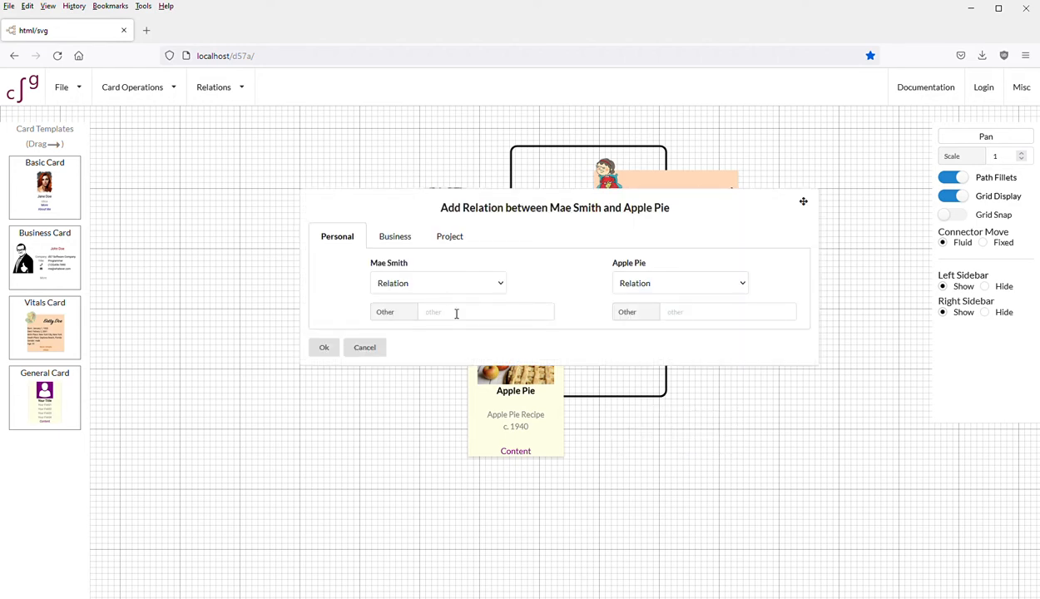
{"action": "left_click", "coordinate": [359, 349]}
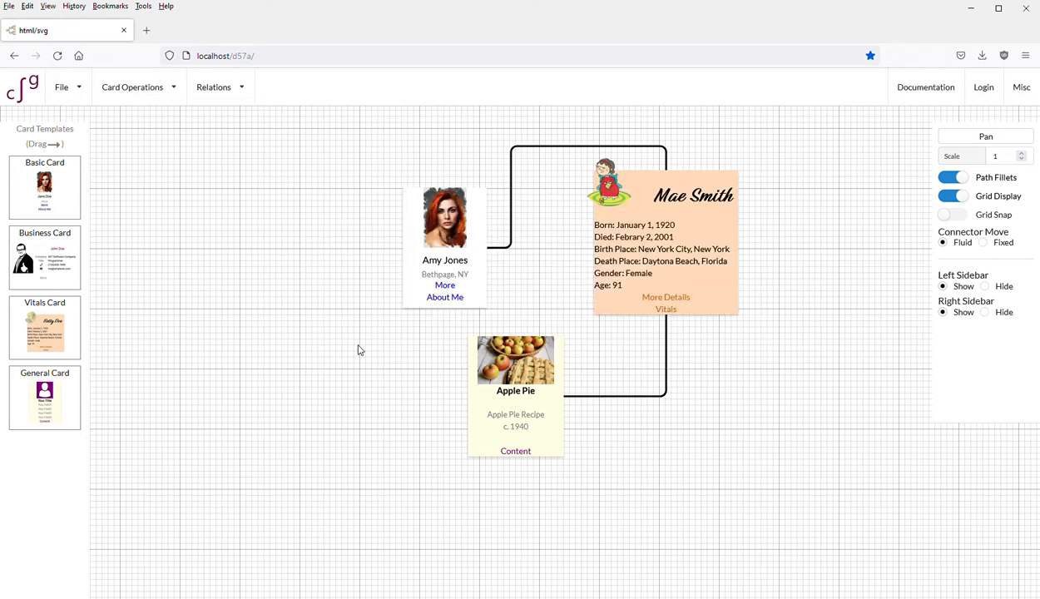
Give the Basic–Vitals connector a personal relation: Niece and Aunt
{"action": "right_click", "coordinate": [512, 176]}
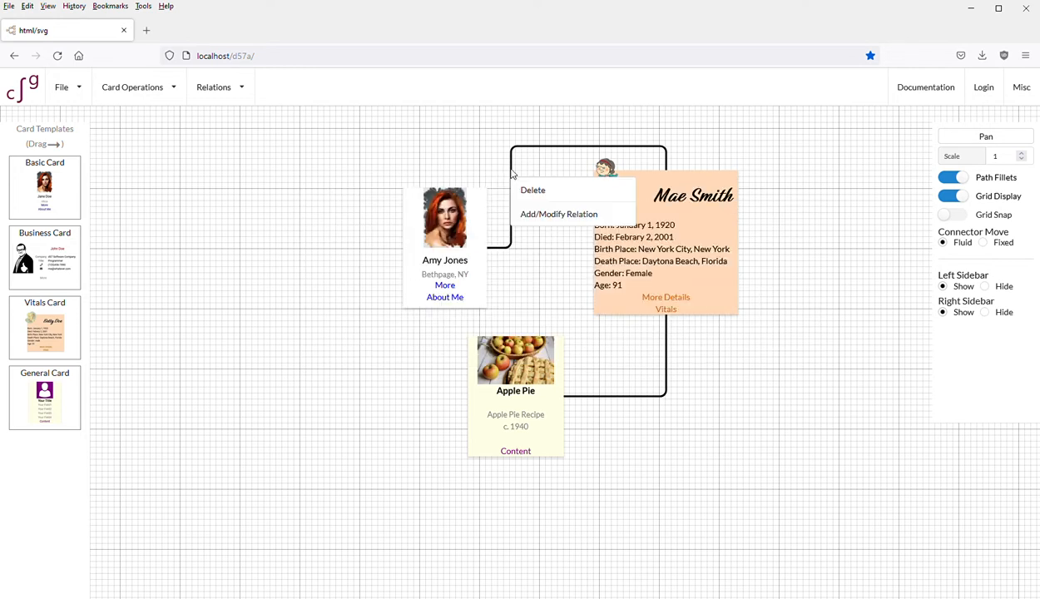
{"action": "left_click", "coordinate": [557, 215]}
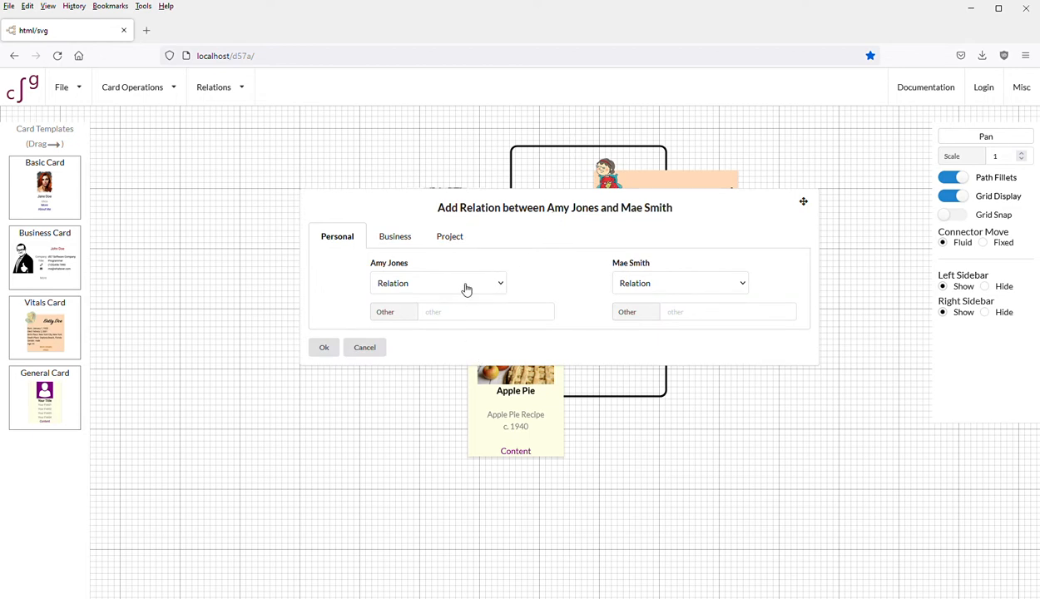
{"action": "left_click", "coordinate": [465, 317]}
{"action": "key", "text": "Tab"}
{"action": "key", "text": "Tab"}
{"action": "type", "text": "A"}
{"action": "left_click", "coordinate": [325, 347]}
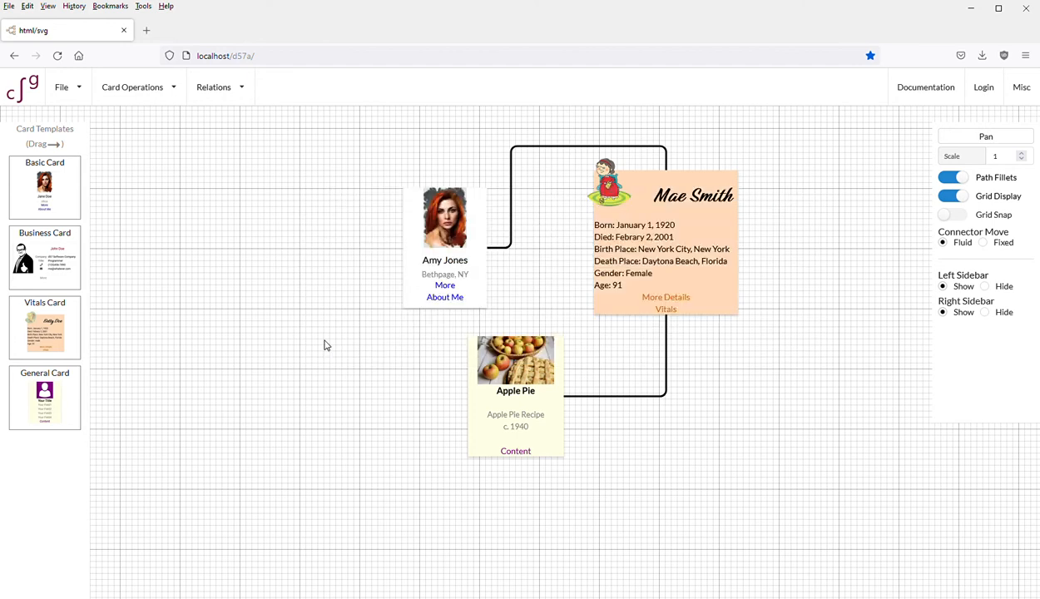
Name the Vitals–Apple Pie relation: Cook for the person, Recipe for Apple Pie
{"action": "right_click", "coordinate": [653, 402]}
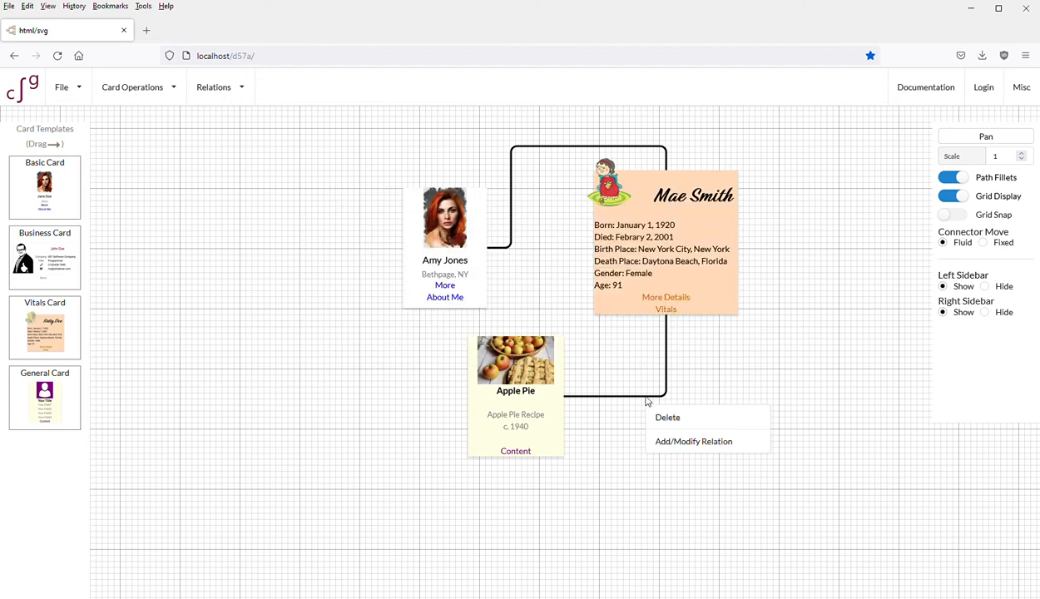
{"action": "left_click", "coordinate": [708, 440]}
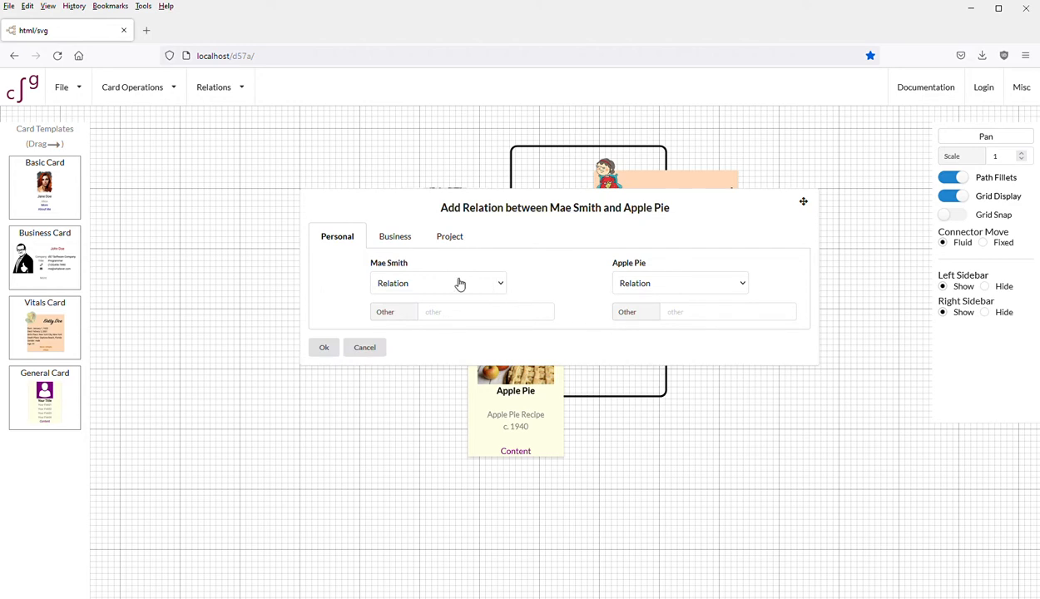
{"action": "left_click", "coordinate": [456, 321]}
{"action": "type", "text": "Cook"}
{"action": "key", "text": "Tab"}
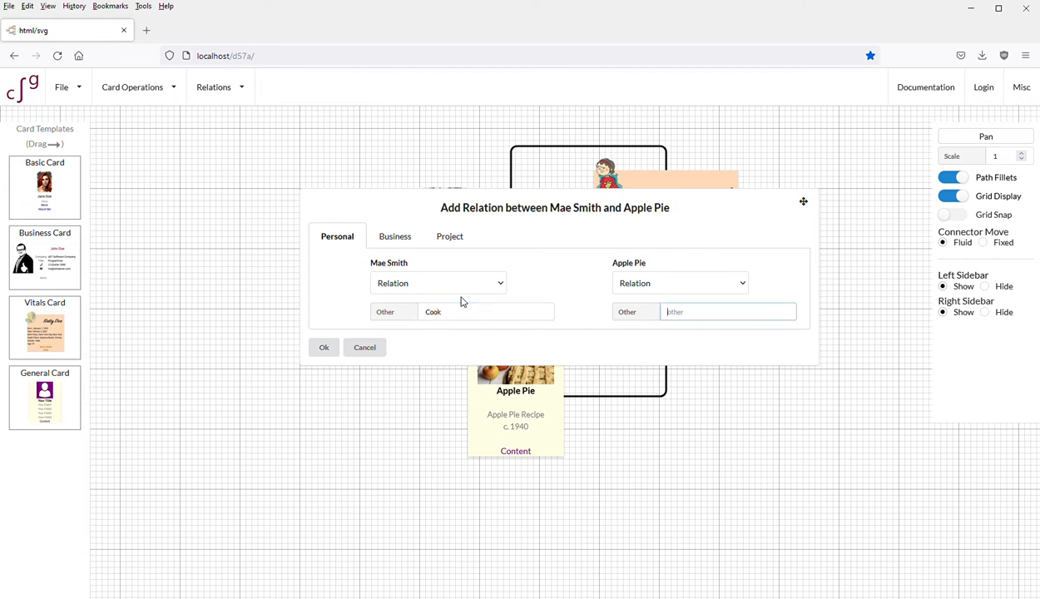
{"action": "type", "text": "Recipe"}
{"action": "left_click", "coordinate": [326, 349]}
{"action": "left_click", "coordinate": [227, 98]}
{"action": "left_click", "coordinate": [227, 119]}
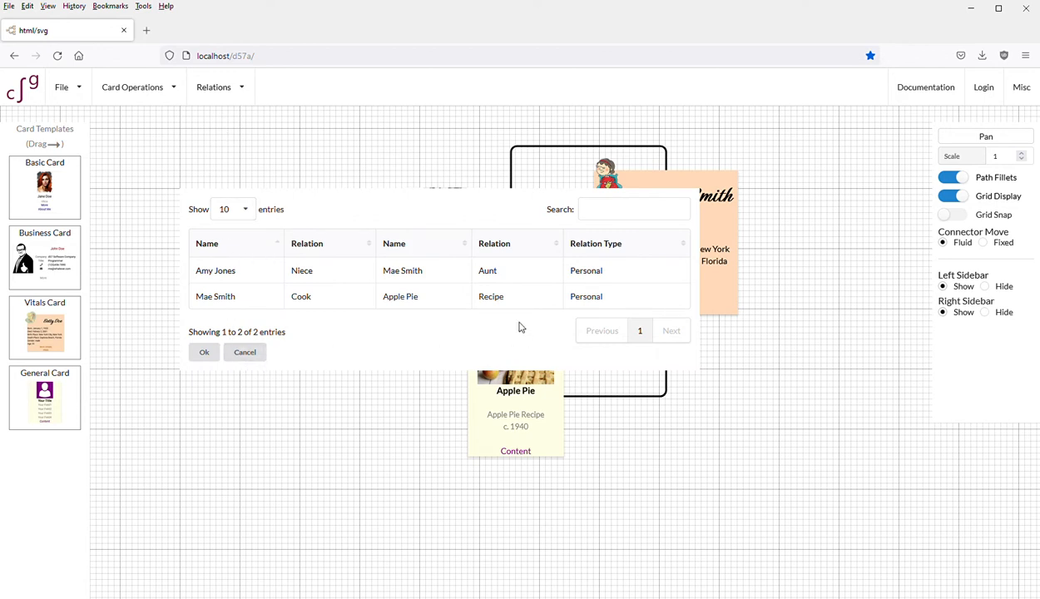
{"action": "left_click", "coordinate": [204, 353]}
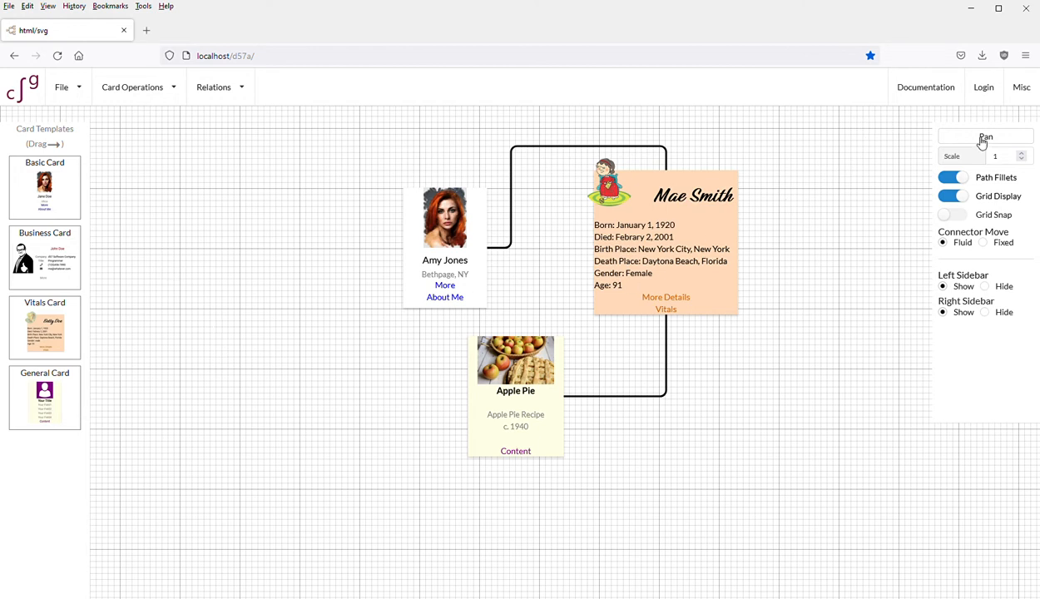
Pan the card diagram further left, then set the Scale back to 1
{"action": "left_click_drag", "start_coordinate": [871, 223], "coordinate": [826, 200]}
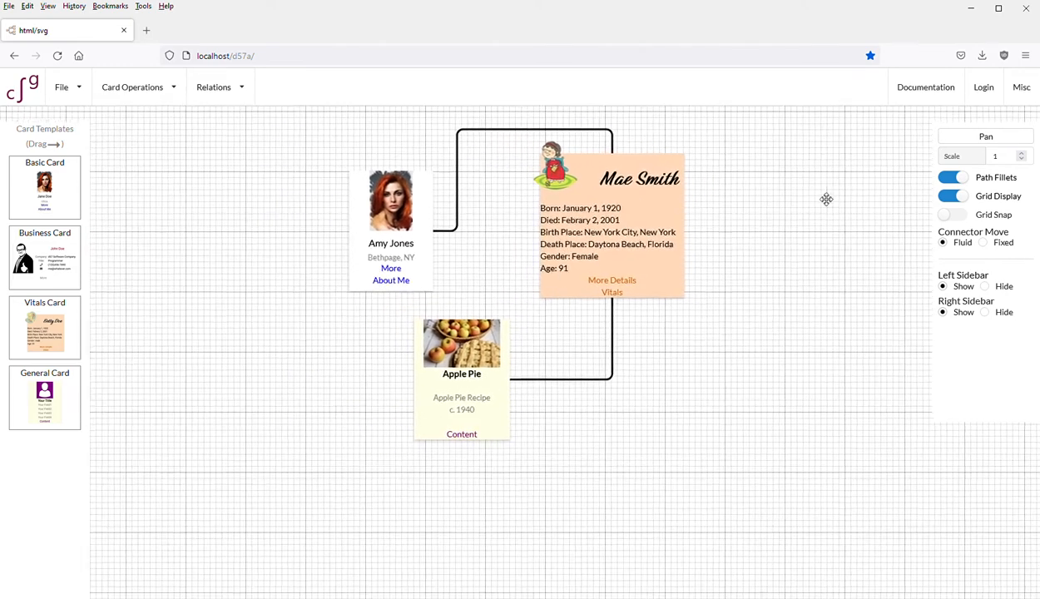
{"action": "left_click", "coordinate": [1023, 154]}
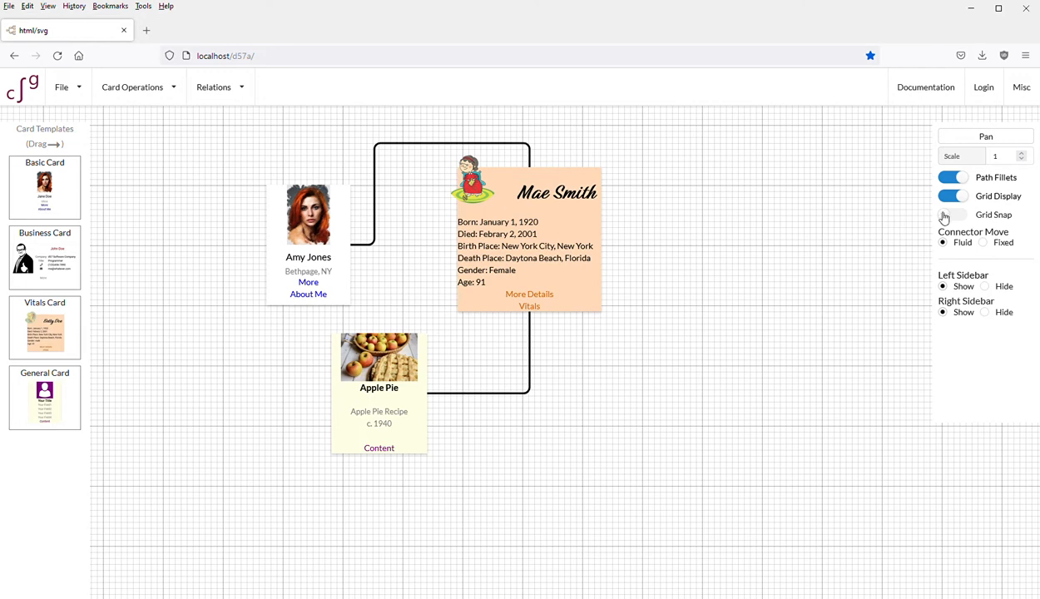
{"action": "left_click", "coordinate": [954, 179]}
{"action": "right_click", "coordinate": [366, 406]}
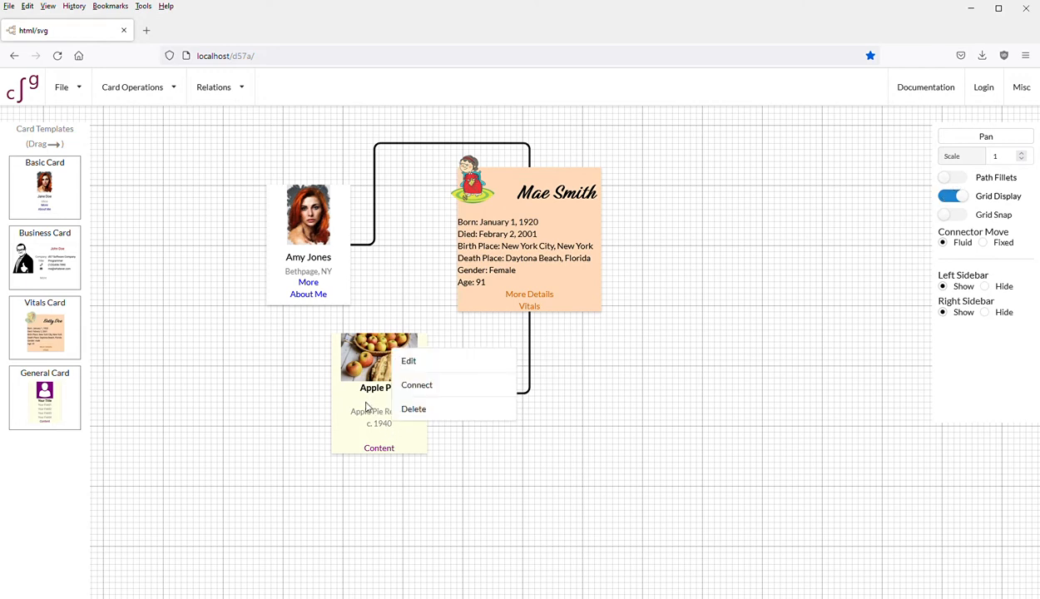
{"action": "left_click", "coordinate": [418, 385]}
{"action": "left_click", "coordinate": [328, 394]}
{"action": "left_click", "coordinate": [264, 245]}
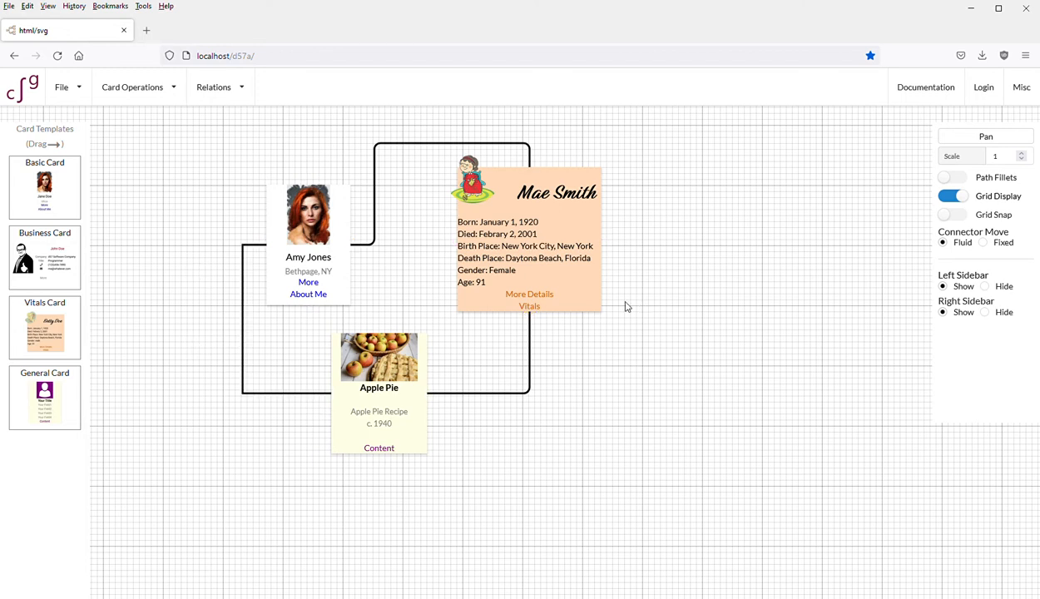
{"action": "right_click", "coordinate": [243, 345]}
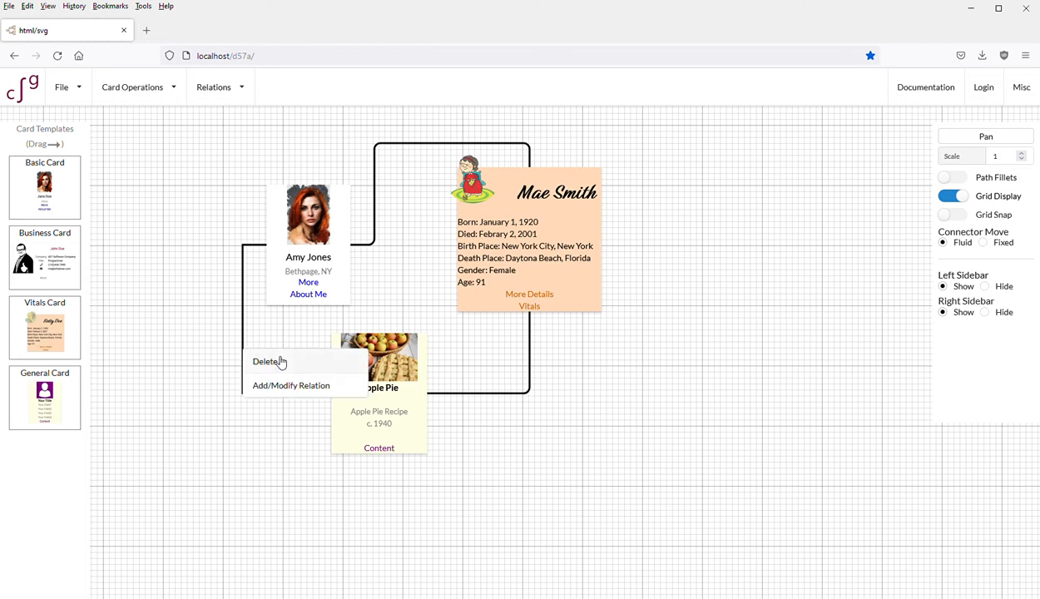
{"action": "left_click", "coordinate": [274, 362]}
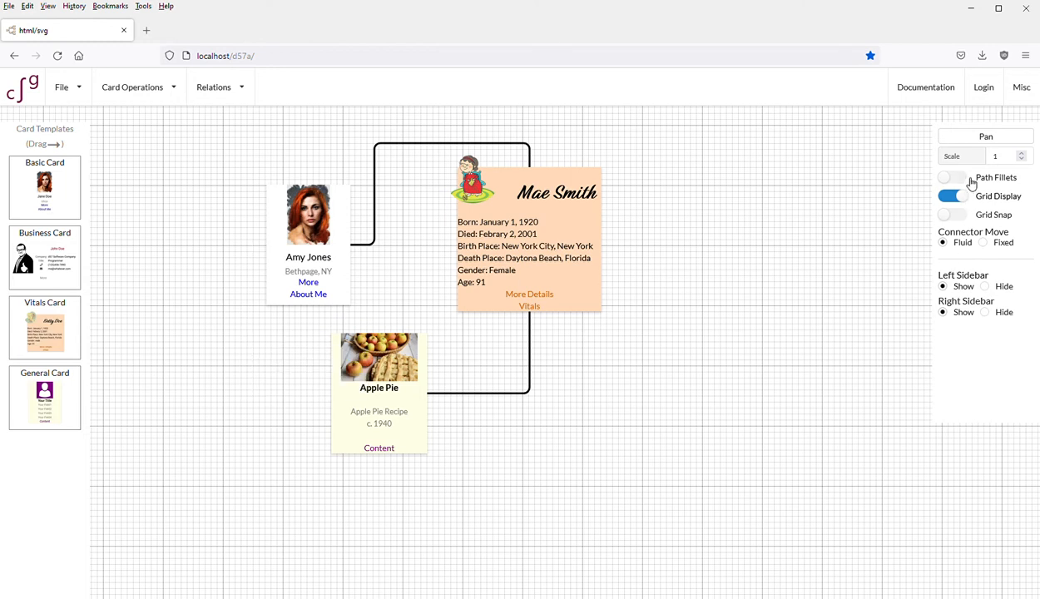
{"action": "left_click", "coordinate": [945, 177]}
Toggle the background grid off and back on, then enable Grid Snap
{"action": "left_click", "coordinate": [945, 196]}
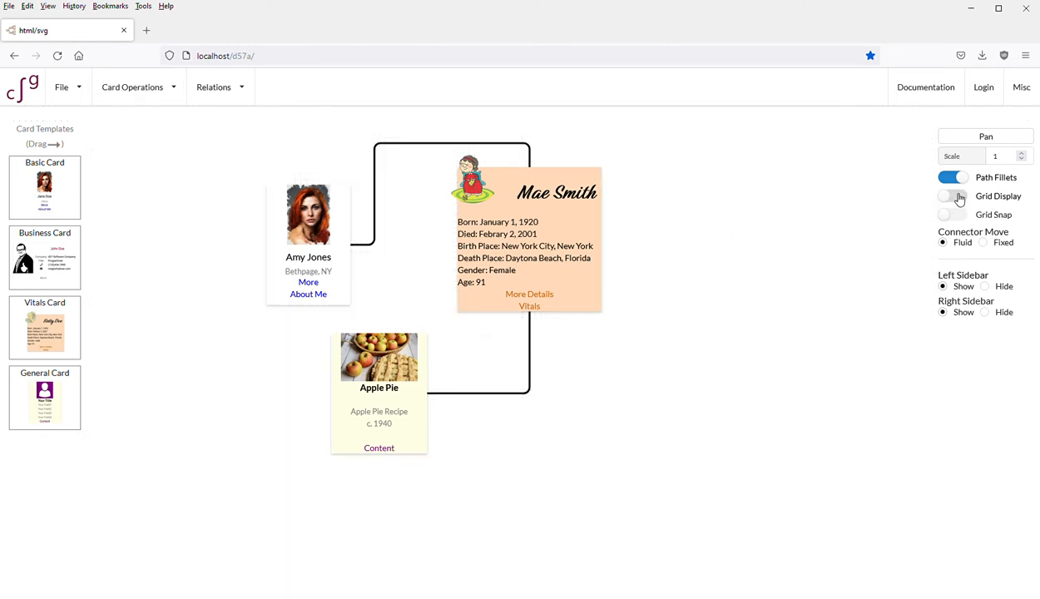
{"action": "left_click", "coordinate": [957, 197]}
{"action": "left_click", "coordinate": [948, 216]}
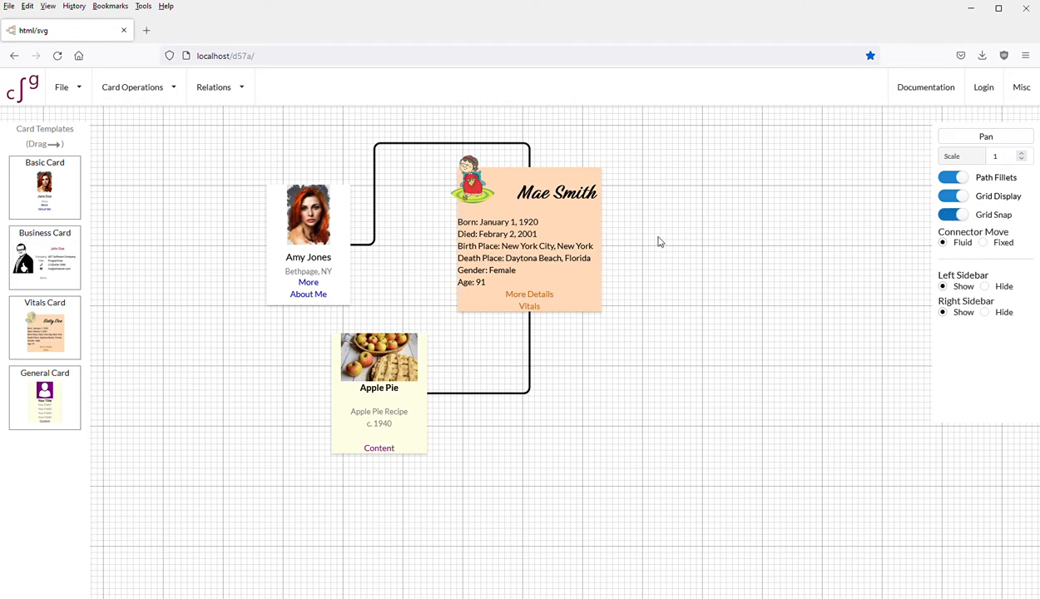
Drop a new Basic Card right of the Vitals card, level with the original Basic card and grid-aligned
{"action": "left_click_drag", "start_coordinate": [55, 180], "coordinate": [745, 311]}
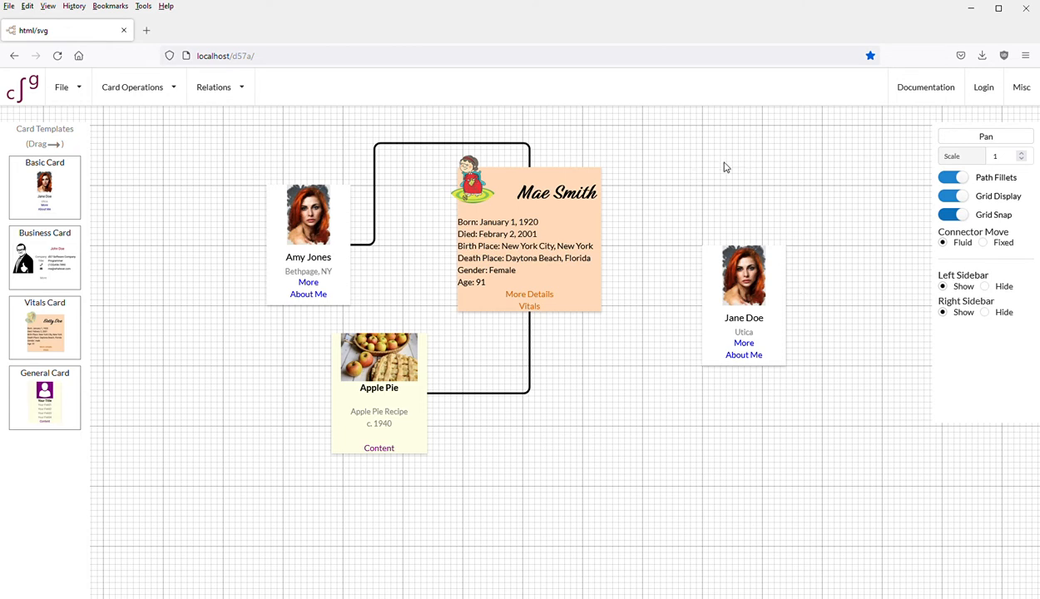
{"action": "left_click_drag", "start_coordinate": [756, 268], "coordinate": [757, 208]}
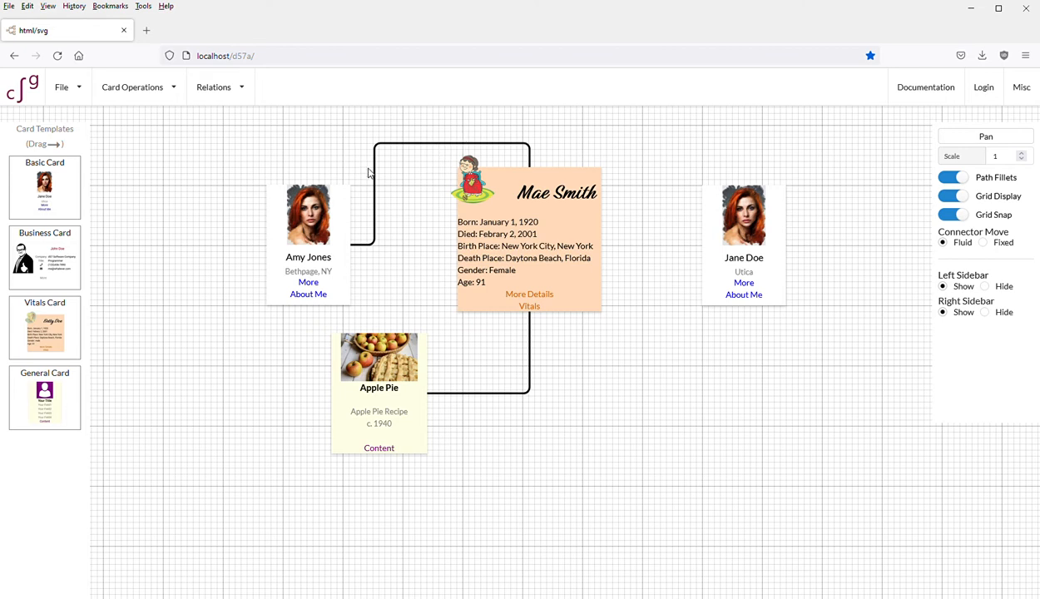
{"action": "left_click_drag", "start_coordinate": [733, 223], "coordinate": [748, 235]}
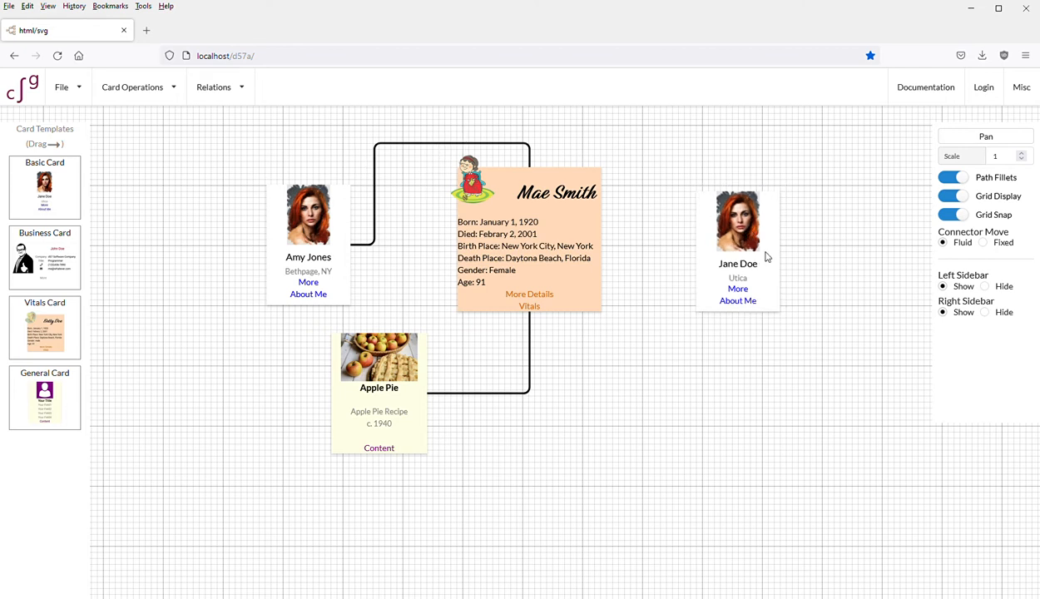
Turn off Grid Snap and delete the newly added Basic Card, confirming with Yes
{"action": "left_click", "coordinate": [955, 219]}
{"action": "right_click", "coordinate": [774, 256]}
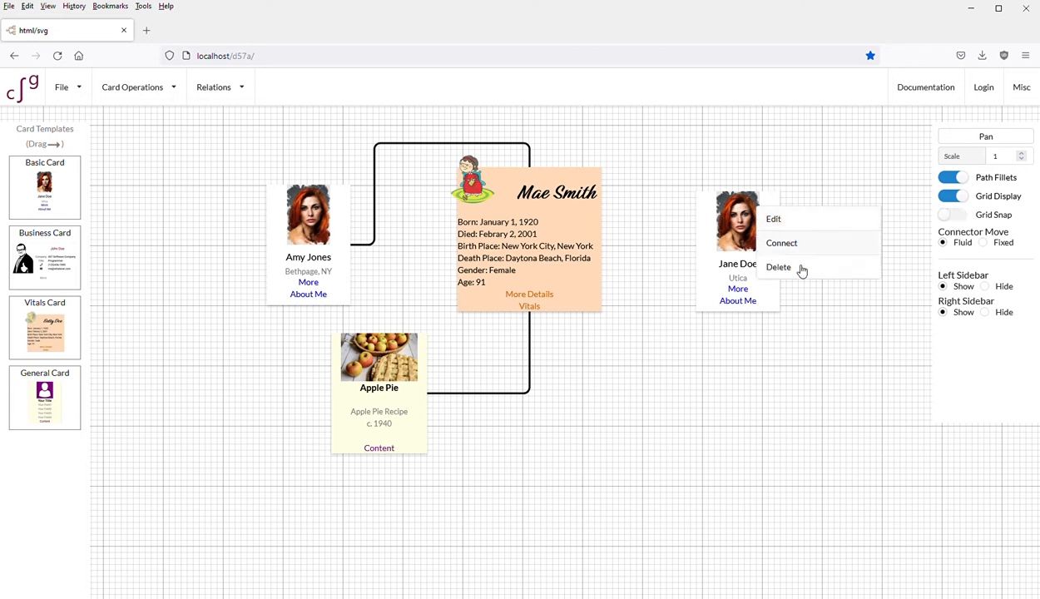
{"action": "left_click", "coordinate": [800, 268]}
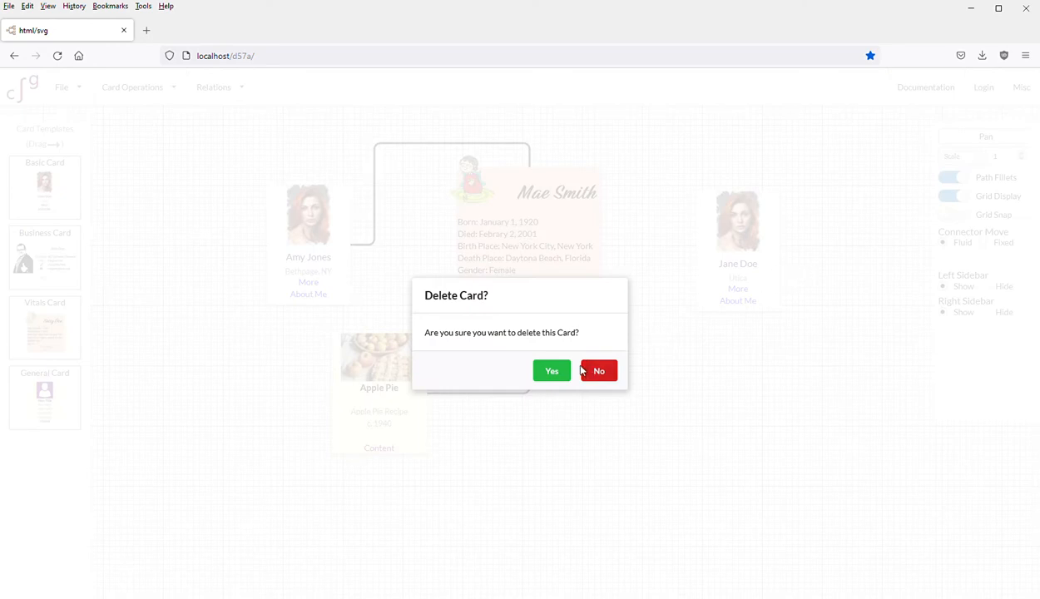
{"action": "left_click", "coordinate": [549, 370]}
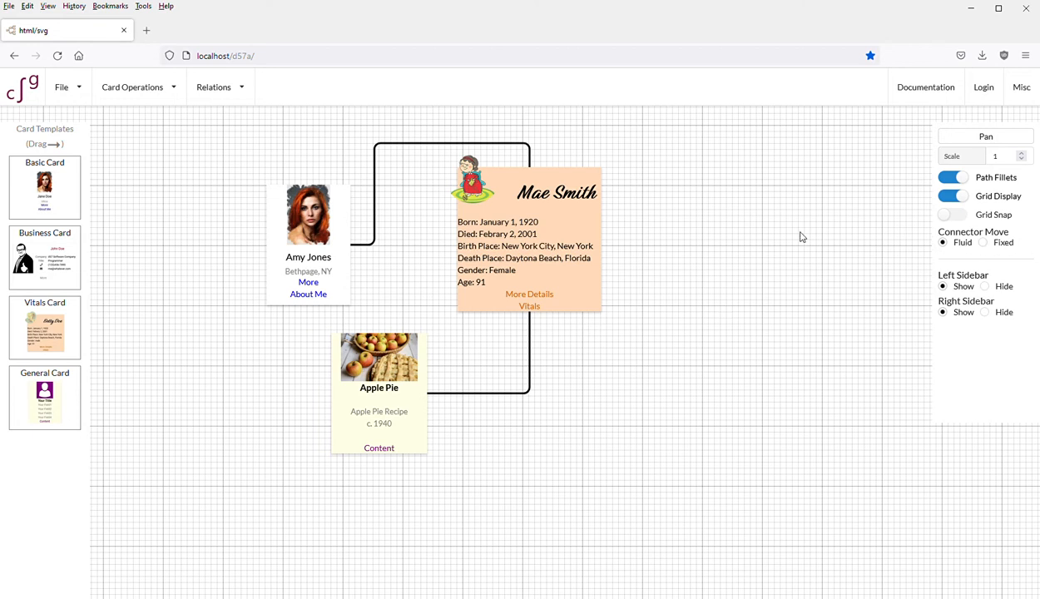
Reposition the Vitals, Apple Pie and Basic cards and raise the connector between the two person cards
{"action": "left_click_drag", "start_coordinate": [473, 180], "coordinate": [494, 175]}
{"action": "left_click_drag", "start_coordinate": [376, 345], "coordinate": [292, 366]}
{"action": "left_click_drag", "start_coordinate": [404, 359], "coordinate": [424, 367]}
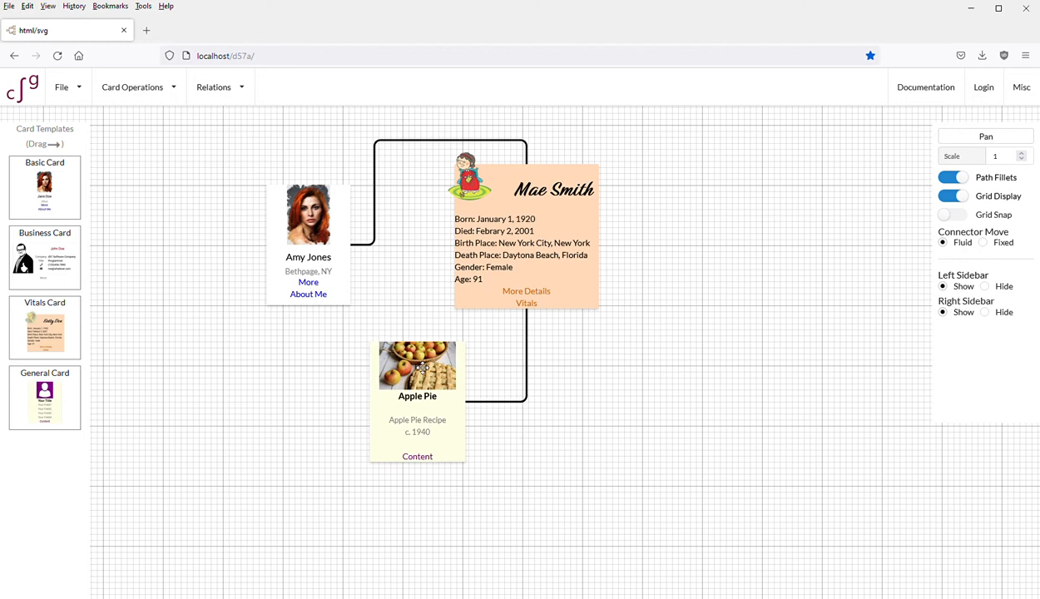
{"action": "left_click_drag", "start_coordinate": [332, 226], "coordinate": [311, 248]}
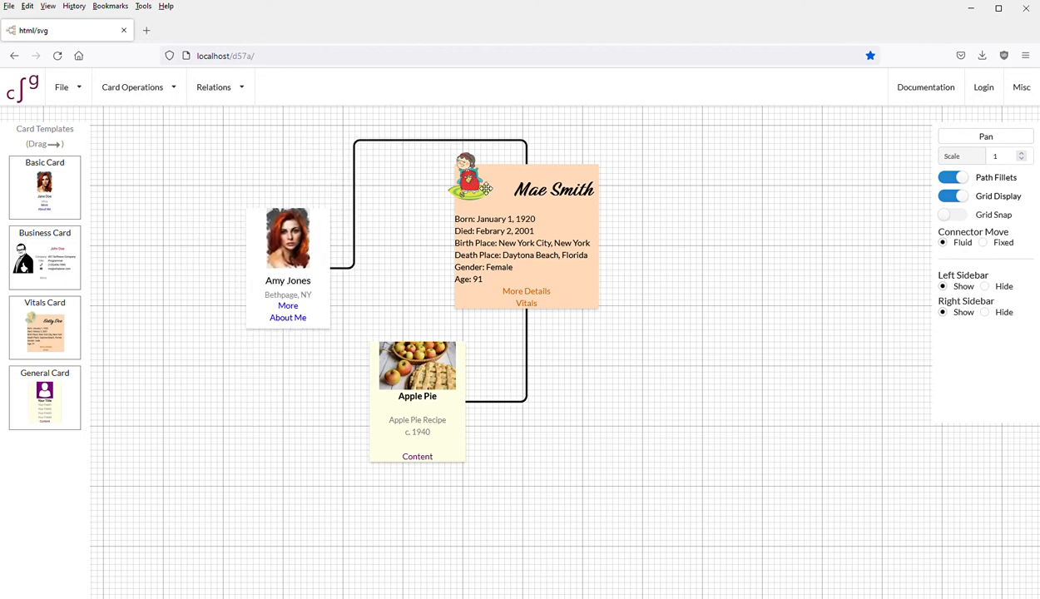
{"action": "left_click_drag", "start_coordinate": [486, 189], "coordinate": [552, 214]}
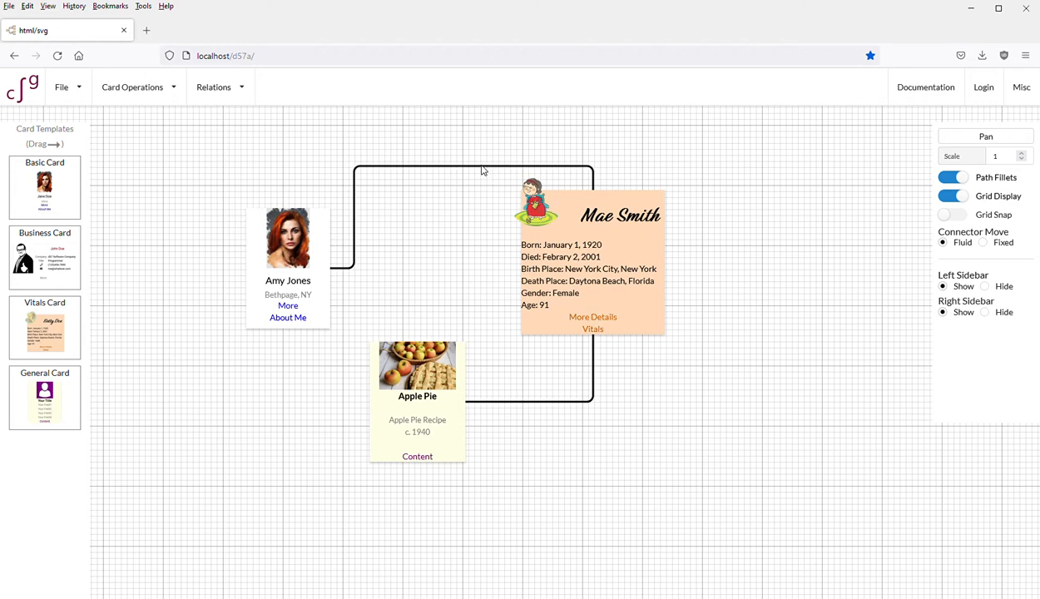
{"action": "left_click_drag", "start_coordinate": [488, 173], "coordinate": [489, 132]}
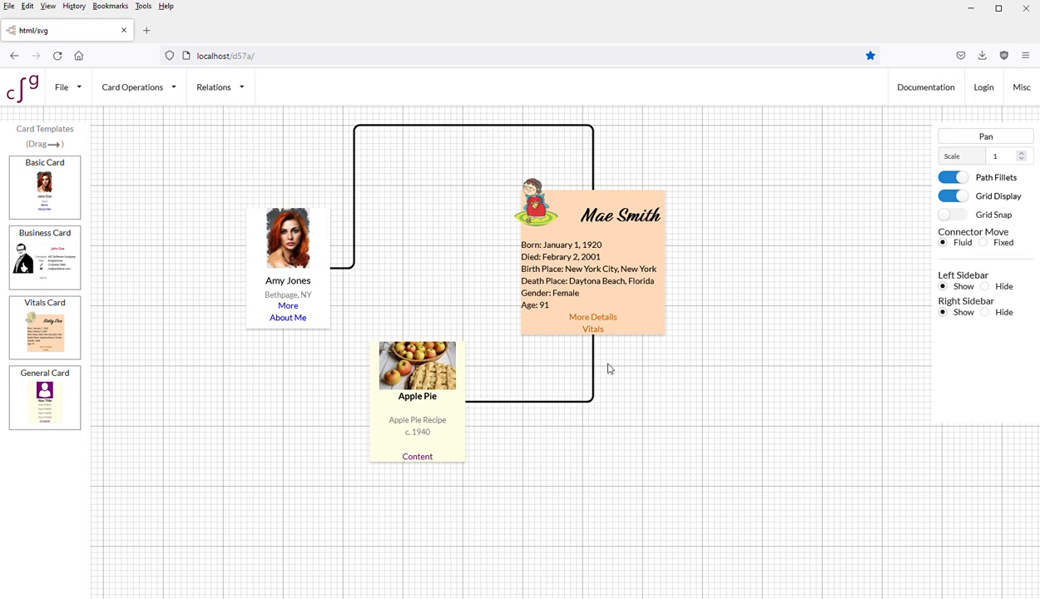
With connectors Fixed move the Vitals card right, then with Fluid move the Basic card right and up
{"action": "left_click", "coordinate": [985, 243]}
{"action": "left_click_drag", "start_coordinate": [533, 208], "coordinate": [632, 226]}
{"action": "mouse_move", "coordinate": [273, 240]}
{"action": "left_mouse_down"}
{"action": "mouse_move", "coordinate": [340, 242]}
{"action": "mouse_move", "coordinate": [227, 235]}
{"action": "mouse_move", "coordinate": [497, 243]}
{"action": "mouse_move", "coordinate": [273, 239]}
{"action": "left_mouse_up"}
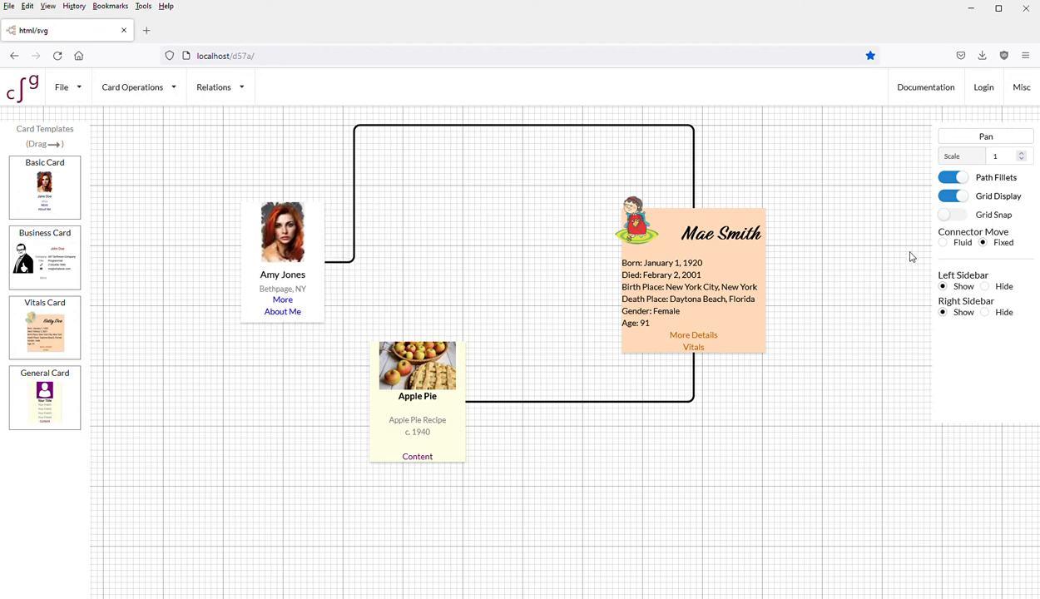
{"action": "left_click", "coordinate": [944, 243]}
{"action": "left_click_drag", "start_coordinate": [310, 235], "coordinate": [476, 213]}
{"action": "left_click_drag", "start_coordinate": [587, 181], "coordinate": [587, 159]}
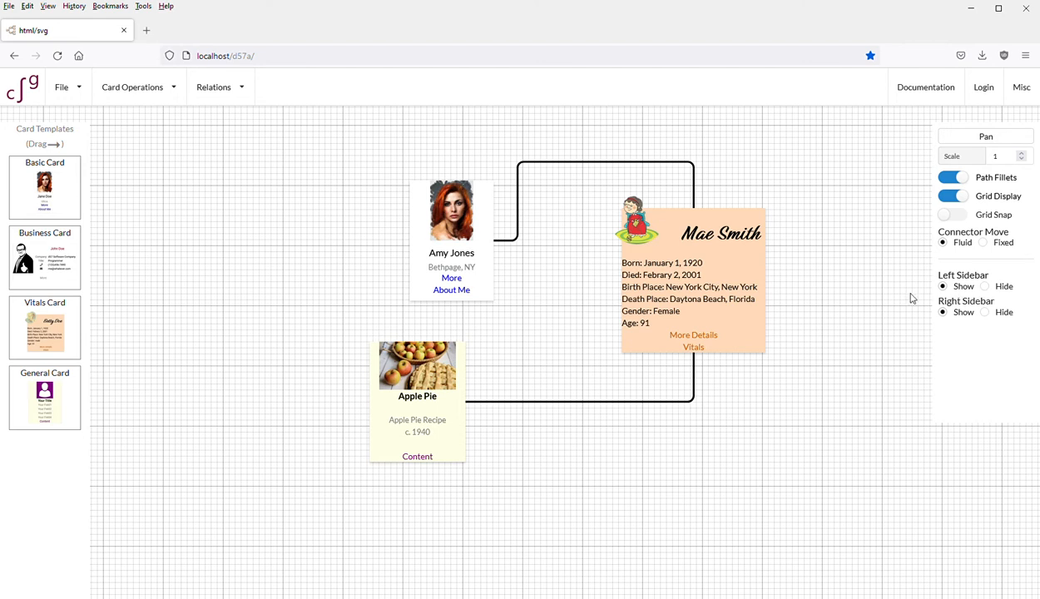
Hide both sidebars, drop a Business Card left of the Basic card, then show both sidebars again
{"action": "left_click", "coordinate": [986, 288]}
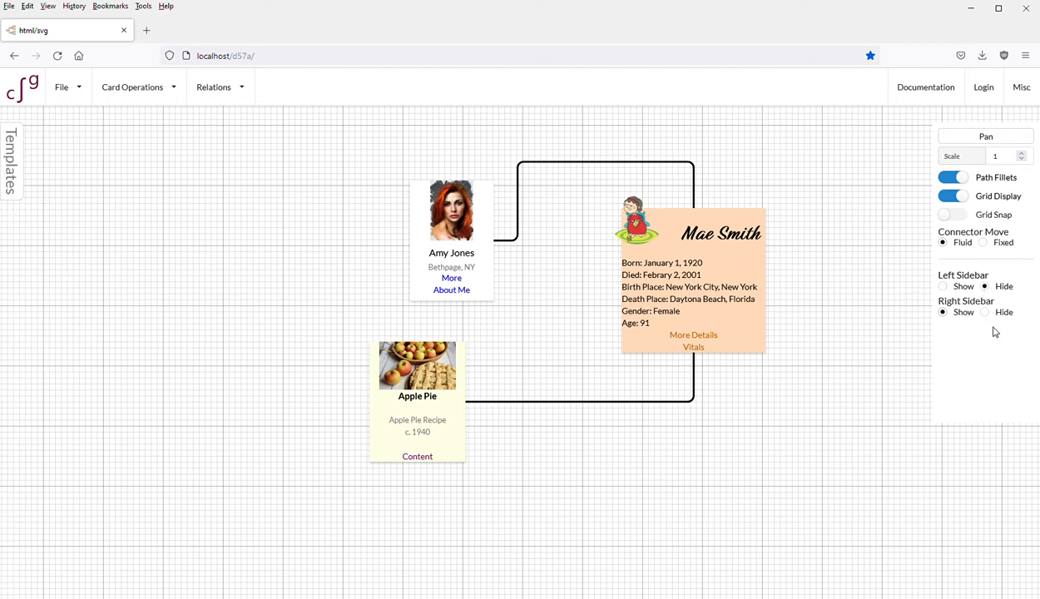
{"action": "left_click", "coordinate": [984, 312]}
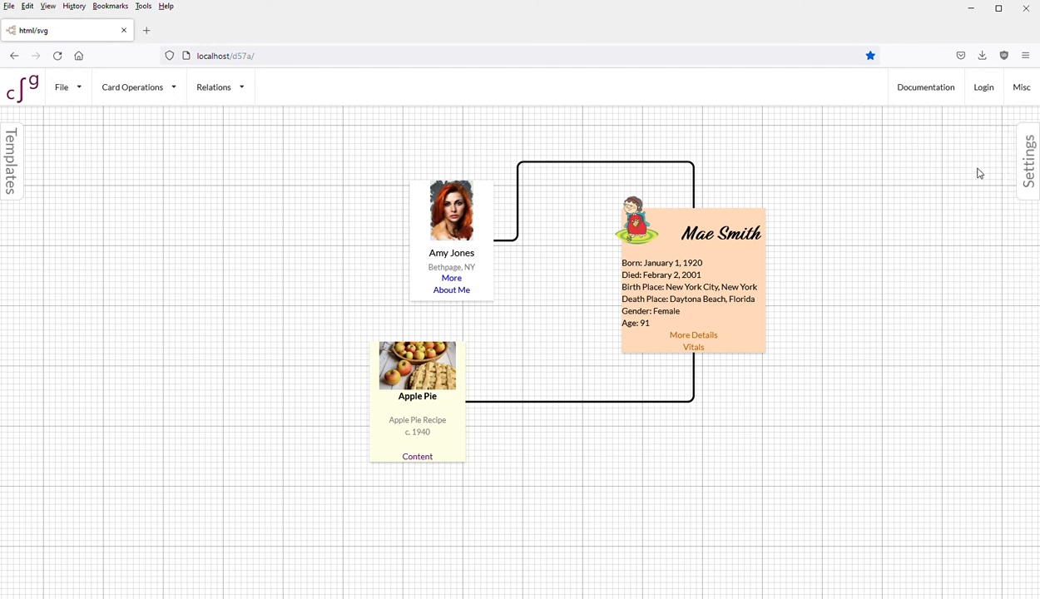
{"action": "left_click", "coordinate": [11, 160]}
{"action": "left_click_drag", "start_coordinate": [58, 273], "coordinate": [260, 304]}
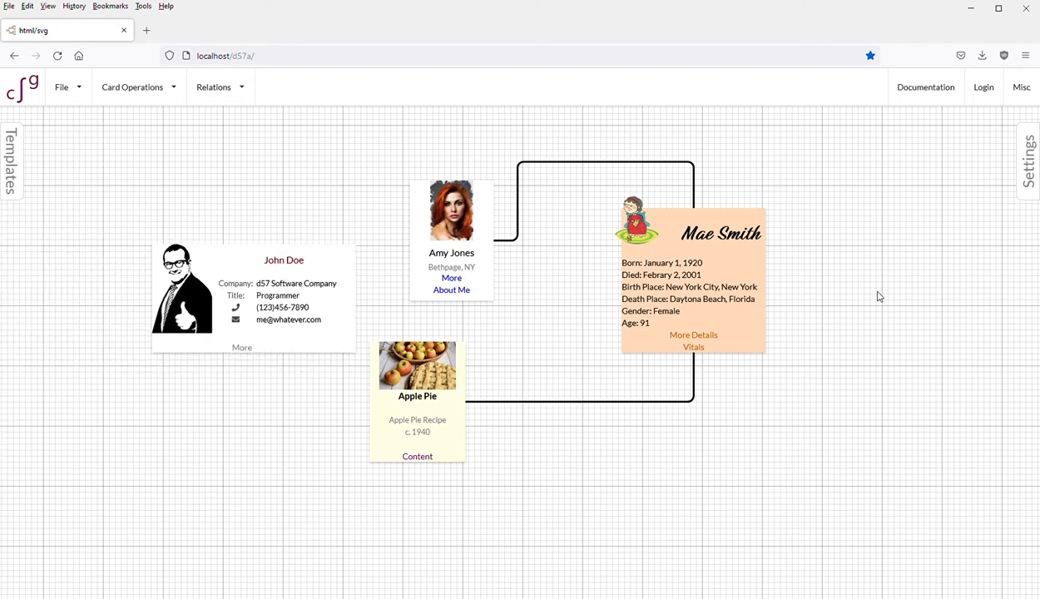
{"action": "left_click", "coordinate": [997, 144]}
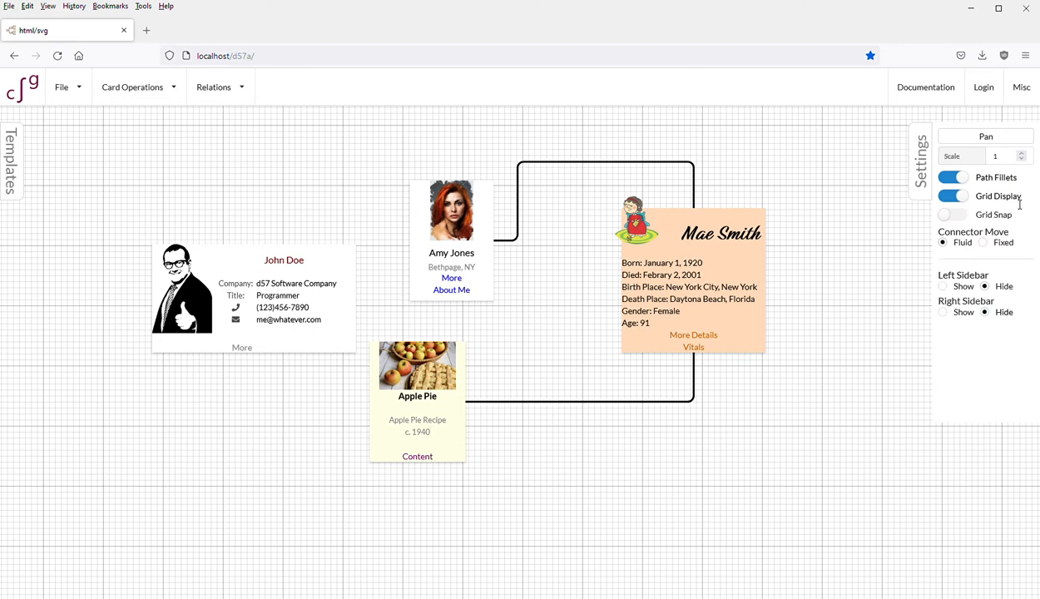
{"action": "left_click", "coordinate": [943, 286]}
{"action": "left_click", "coordinate": [944, 312]}
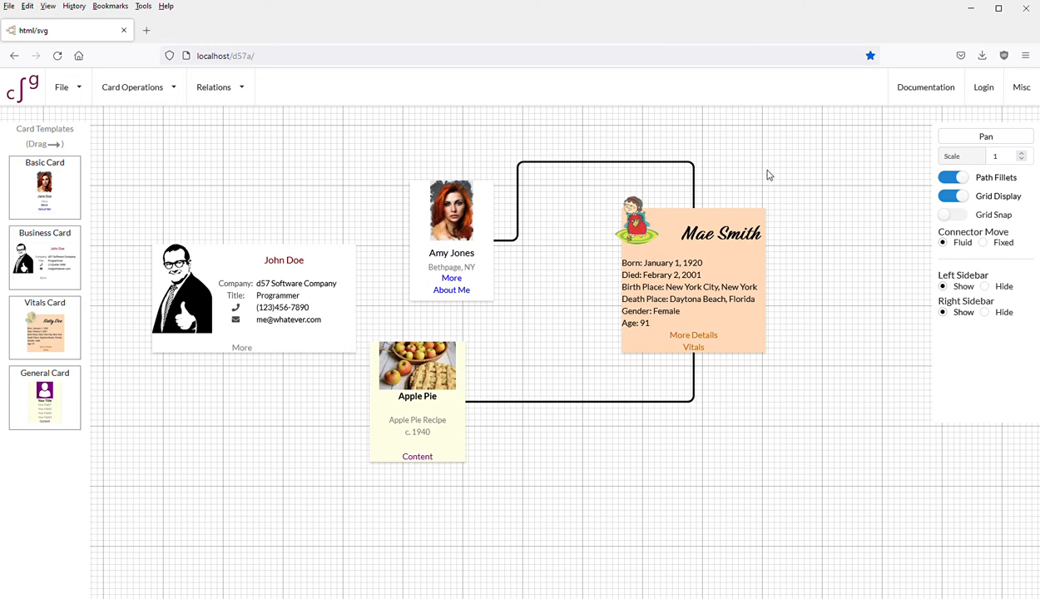
Move Apple Pie lower and right, and set the Business card's company to 'Acme Pie Cpmpany'
{"action": "left_click_drag", "start_coordinate": [438, 379], "coordinate": [497, 445]}
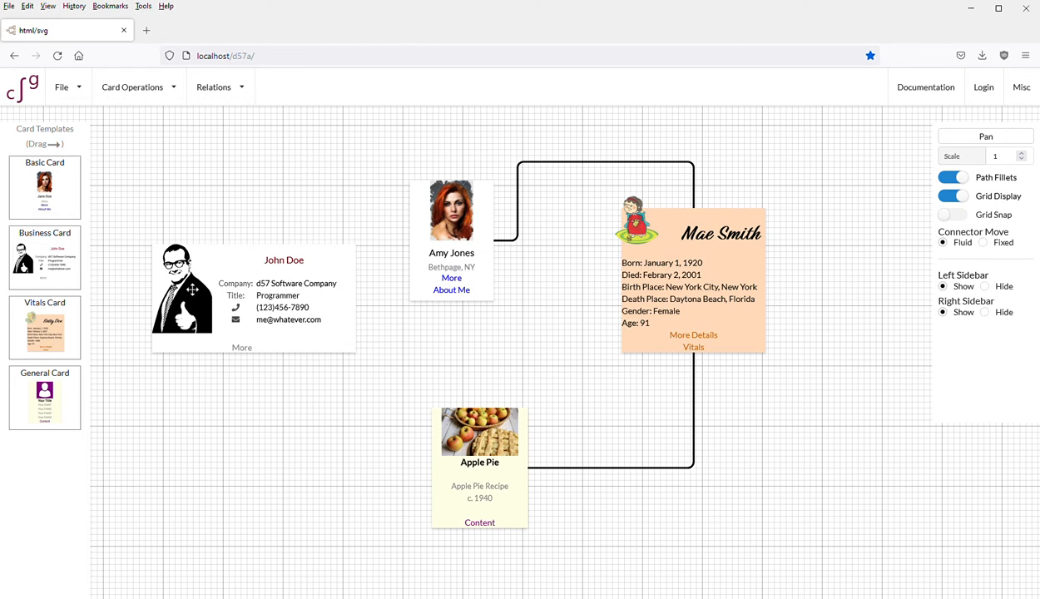
{"action": "right_click", "coordinate": [184, 284]}
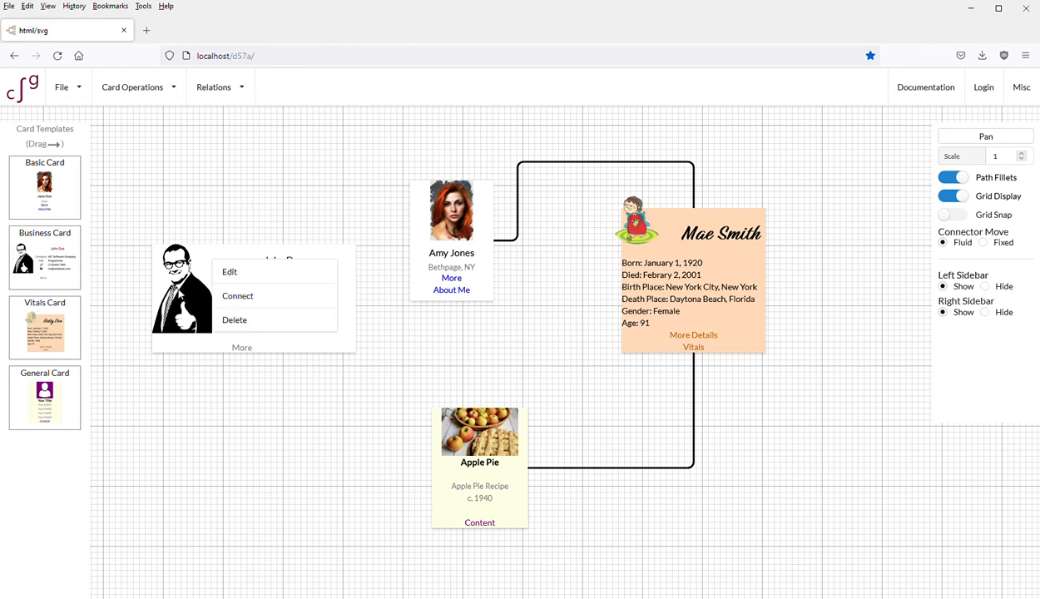
{"action": "left_click", "coordinate": [250, 272]}
{"action": "left_click", "coordinate": [448, 331]}
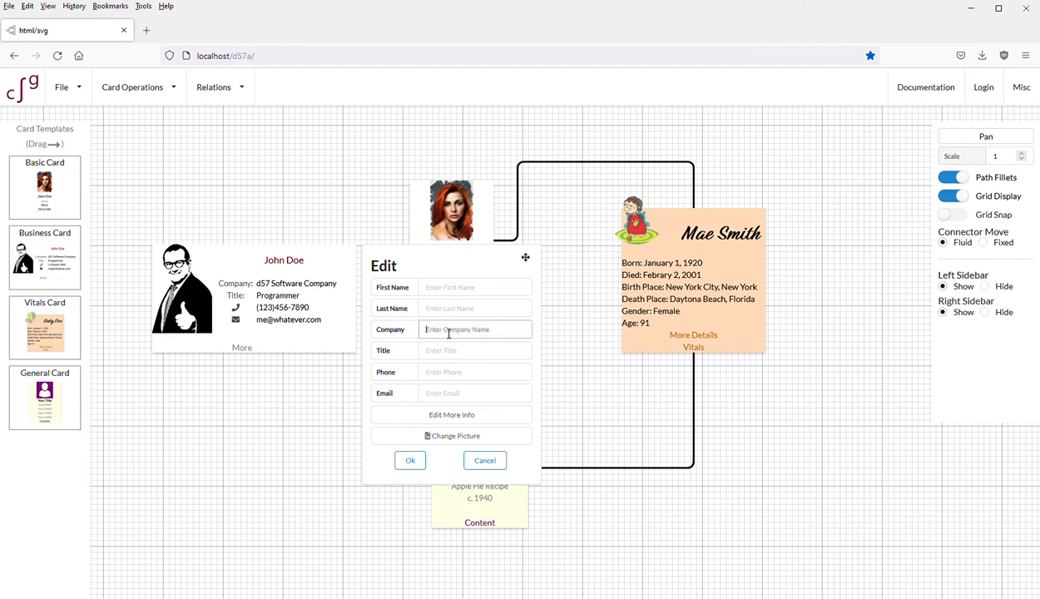
{"action": "type", "text": "Acme Pie Cpmpany"}
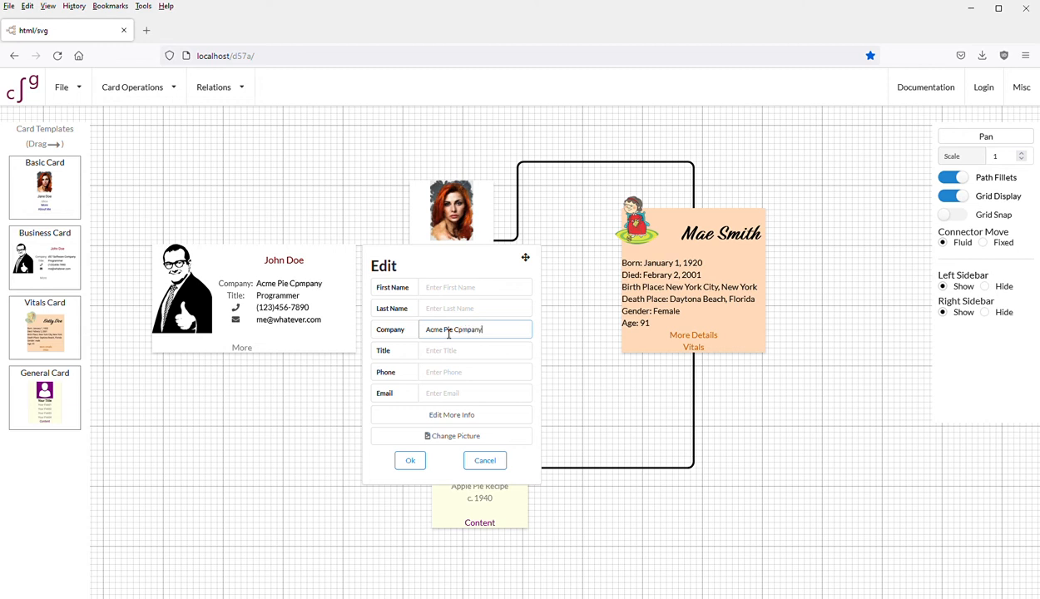
{"action": "left_click", "coordinate": [410, 460]}
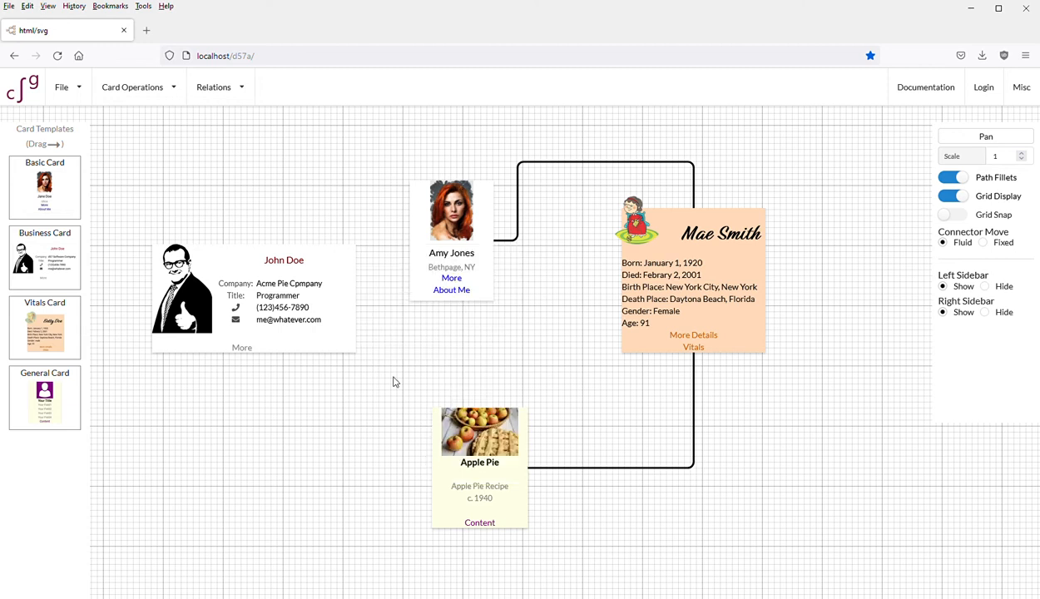
Use Move Many to shift the Basic and Vitals cards together up-right, then nudge the Business card right
{"action": "left_click", "coordinate": [157, 90]}
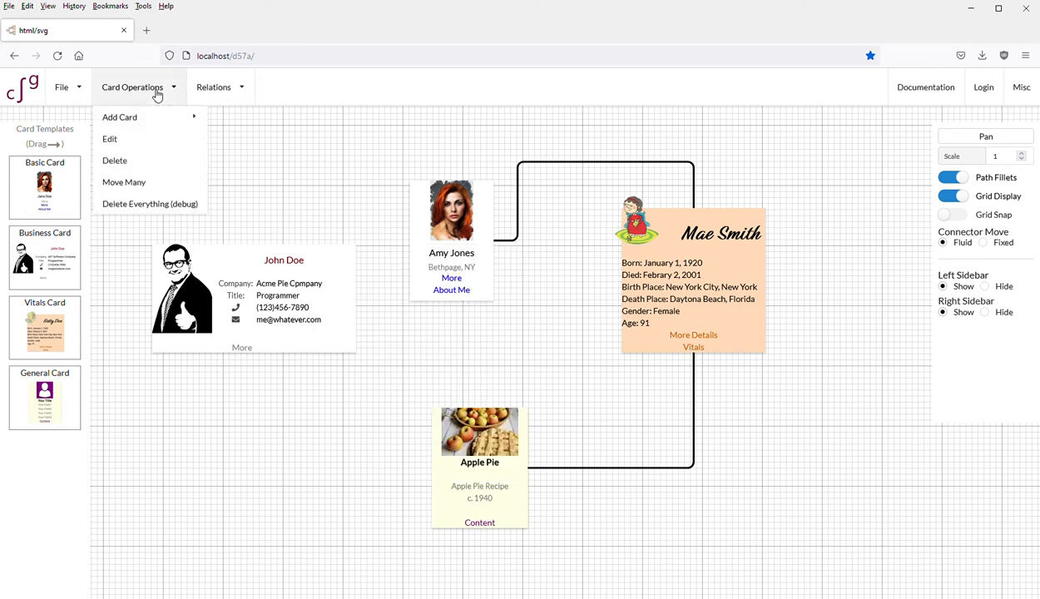
{"action": "left_click", "coordinate": [149, 180]}
{"action": "left_click_drag", "start_coordinate": [369, 155], "coordinate": [762, 304]}
{"action": "left_click_drag", "start_coordinate": [653, 234], "coordinate": [738, 192]}
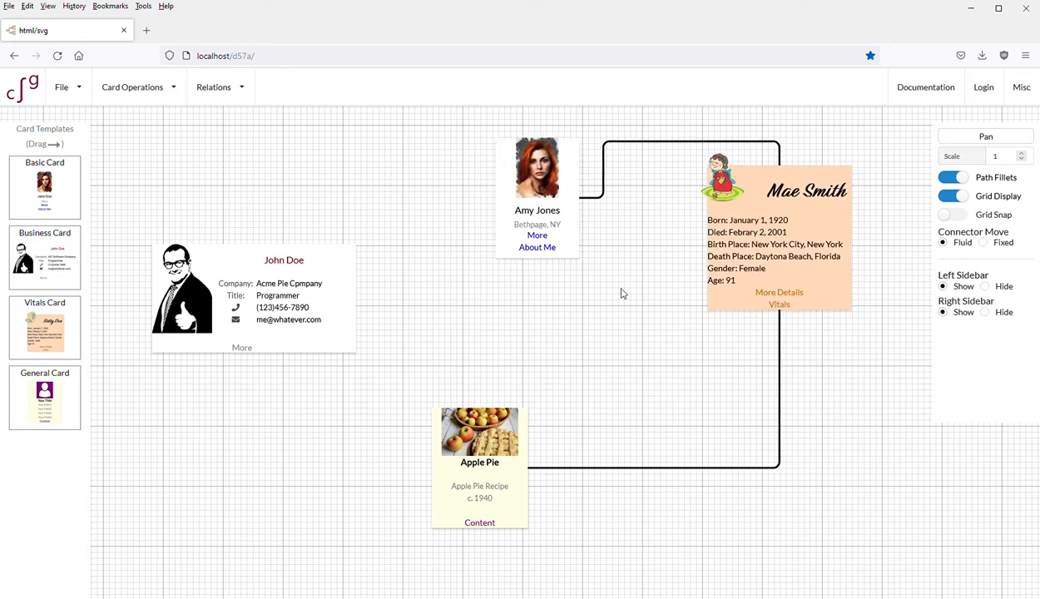
{"action": "left_click_drag", "start_coordinate": [200, 296], "coordinate": [249, 298]}
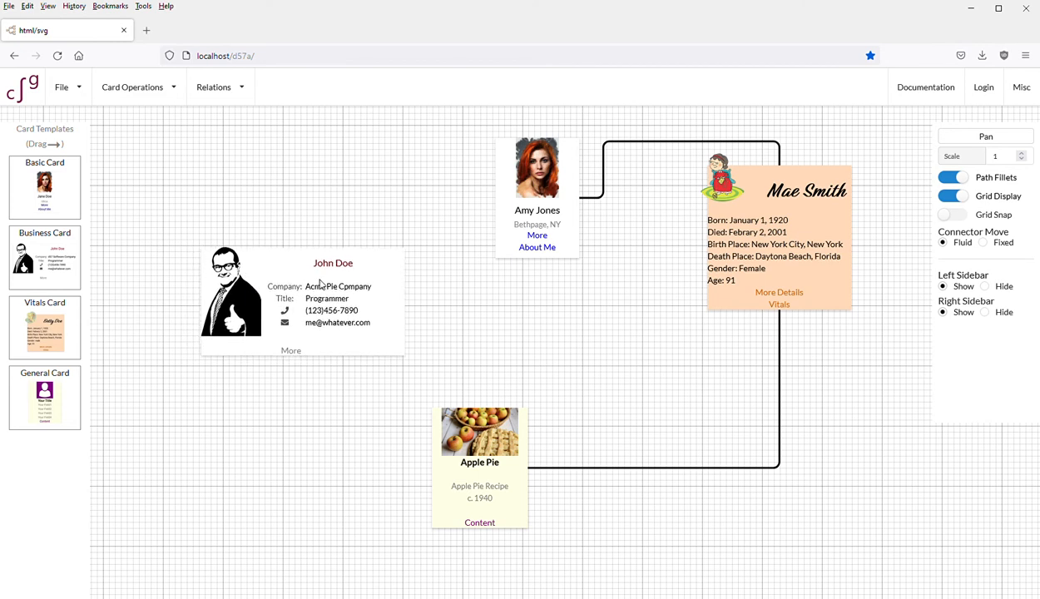
Connect the Business card to the Basic card
{"action": "left_click", "coordinate": [359, 270]}
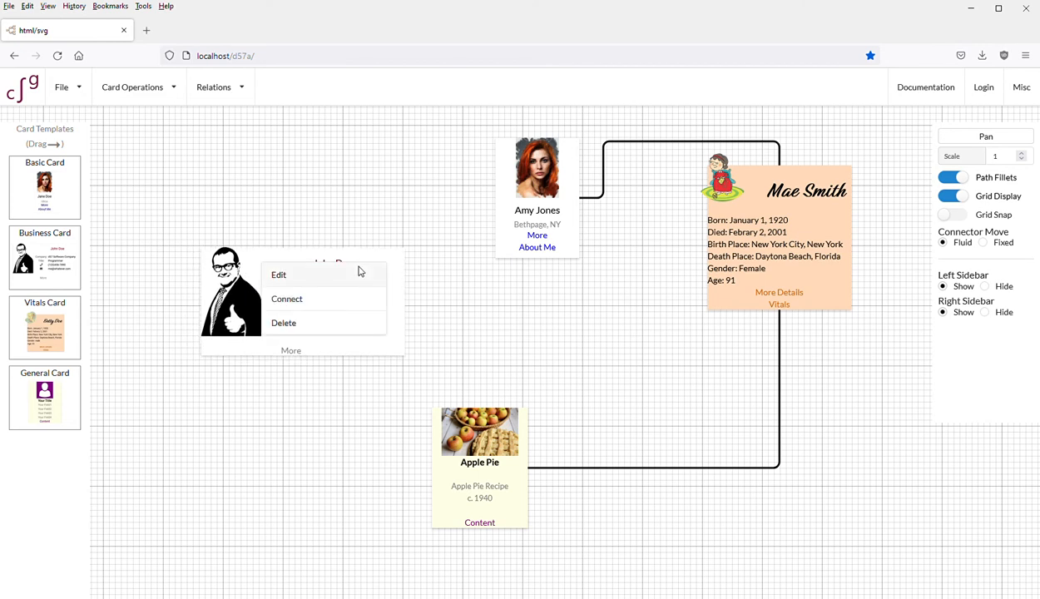
{"action": "left_click", "coordinate": [362, 299]}
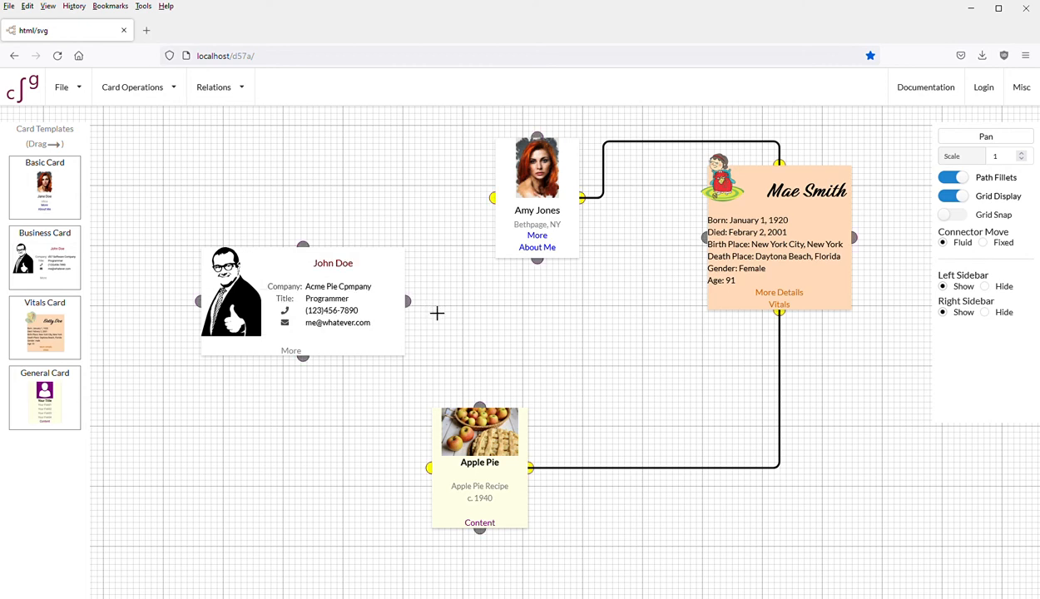
{"action": "left_click", "coordinate": [491, 198]}
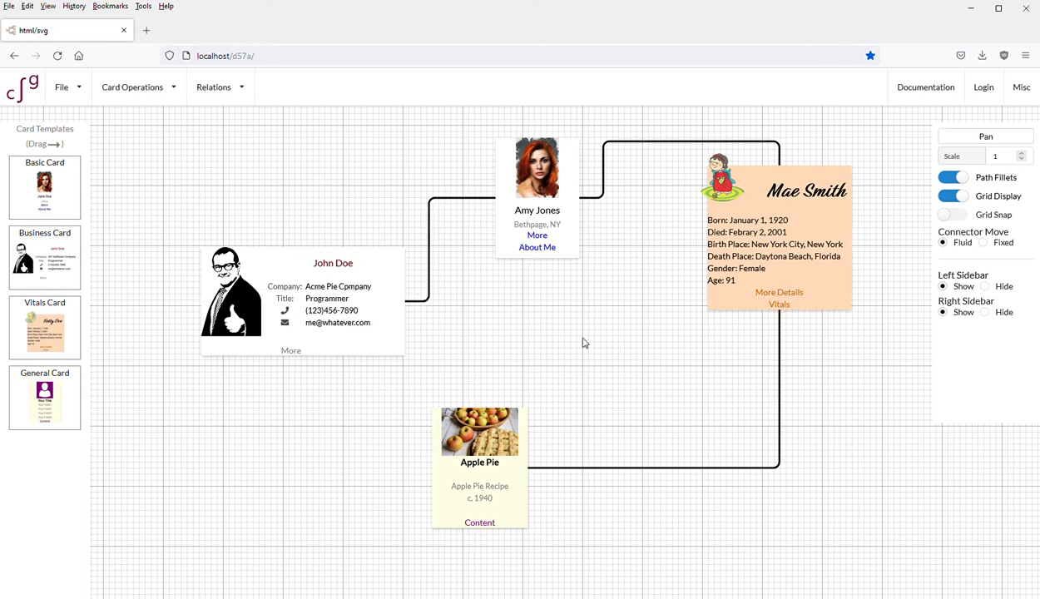
Make that link a business relation: Owner for the Business card, VP Marketing for the Basic card
{"action": "right_click", "coordinate": [447, 198]}
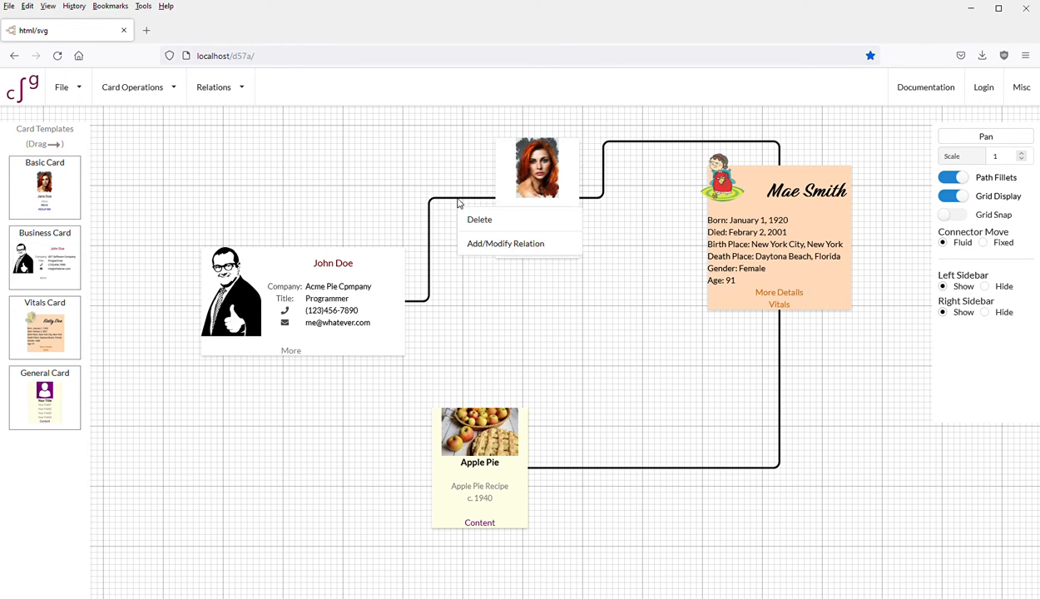
{"action": "left_click", "coordinate": [516, 247]}
{"action": "left_click", "coordinate": [407, 242]}
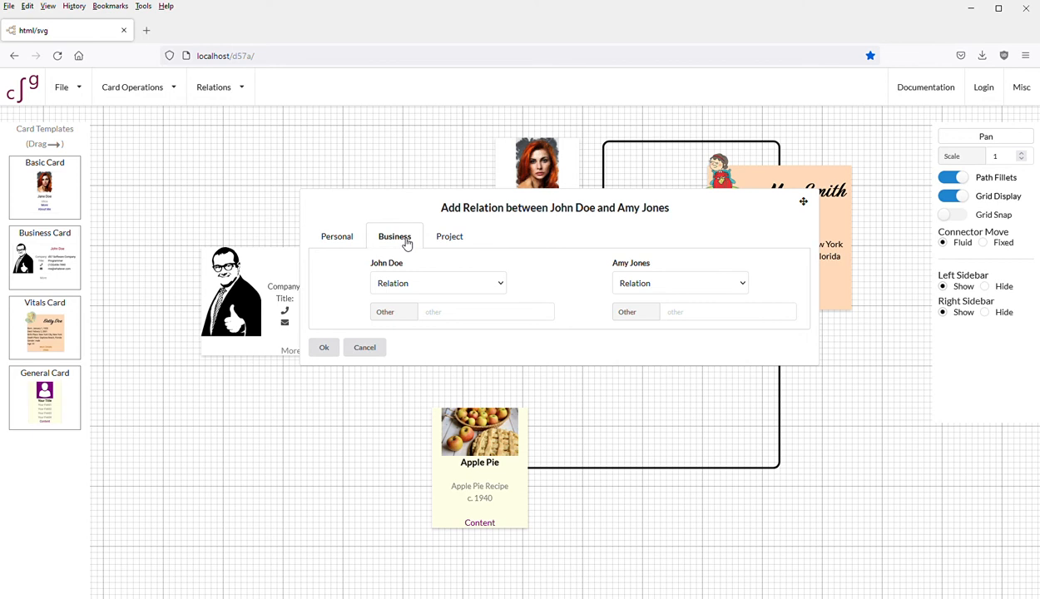
{"action": "left_click", "coordinate": [453, 289]}
{"action": "left_click", "coordinate": [432, 321]}
{"action": "left_click", "coordinate": [687, 313]}
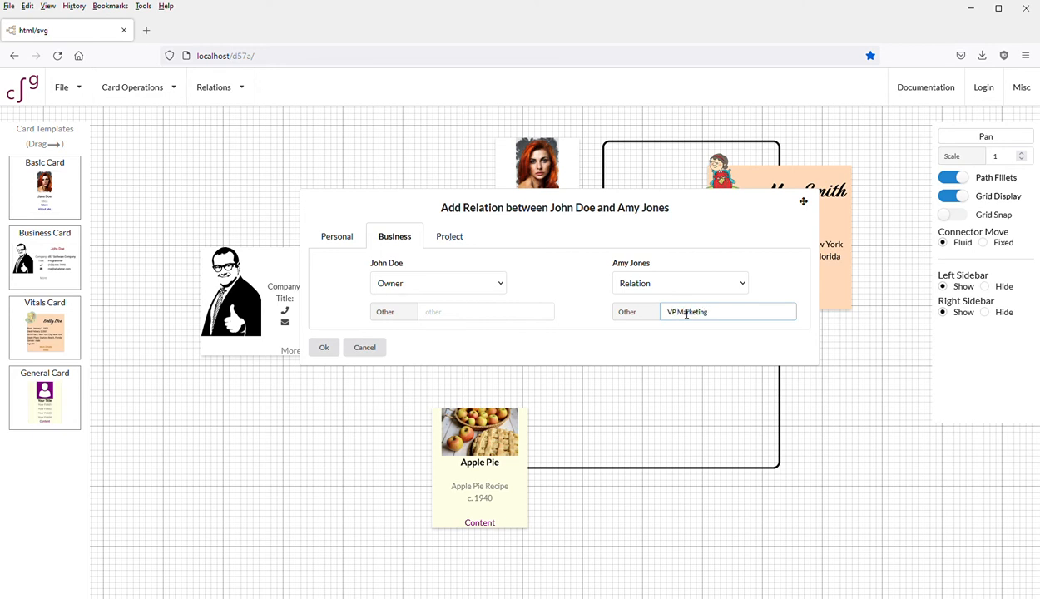
{"action": "left_click", "coordinate": [324, 348]}
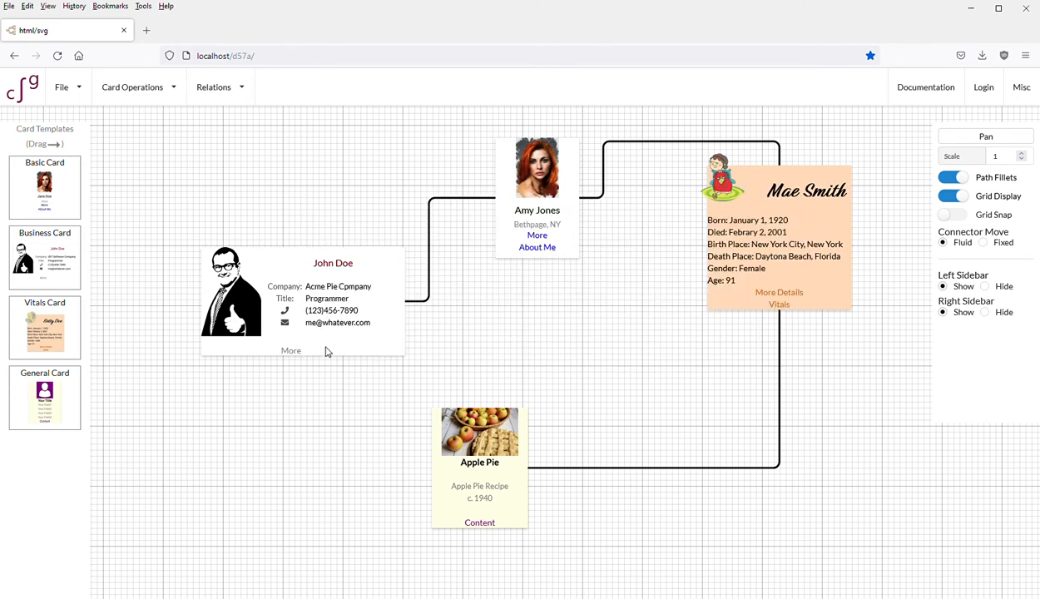
Open the all-relations table, sort it by Name, Relation and the second name column, then close it
{"action": "left_click", "coordinate": [223, 87]}
{"action": "left_click", "coordinate": [237, 118]}
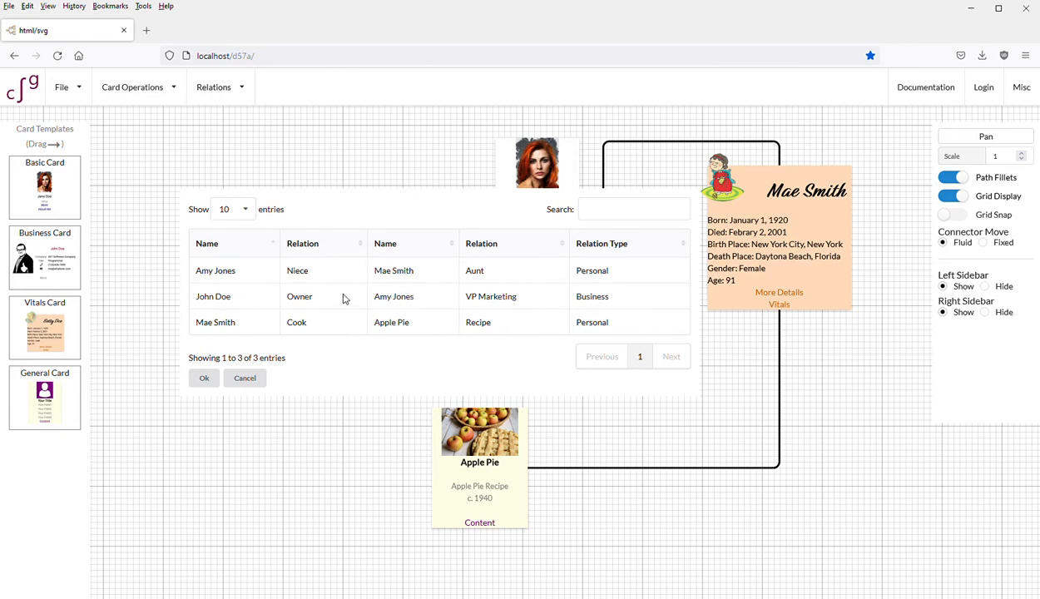
{"action": "left_click", "coordinate": [256, 247]}
{"action": "left_click", "coordinate": [344, 247]}
{"action": "left_click", "coordinate": [326, 250]}
{"action": "left_click", "coordinate": [244, 249]}
{"action": "left_click", "coordinate": [413, 250]}
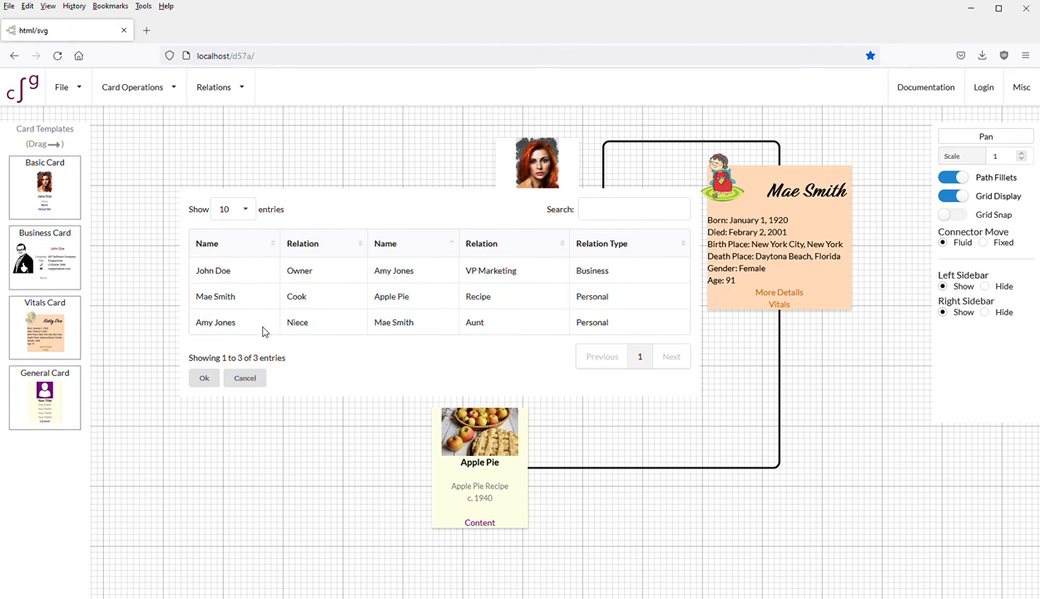
{"action": "left_click", "coordinate": [205, 379]}
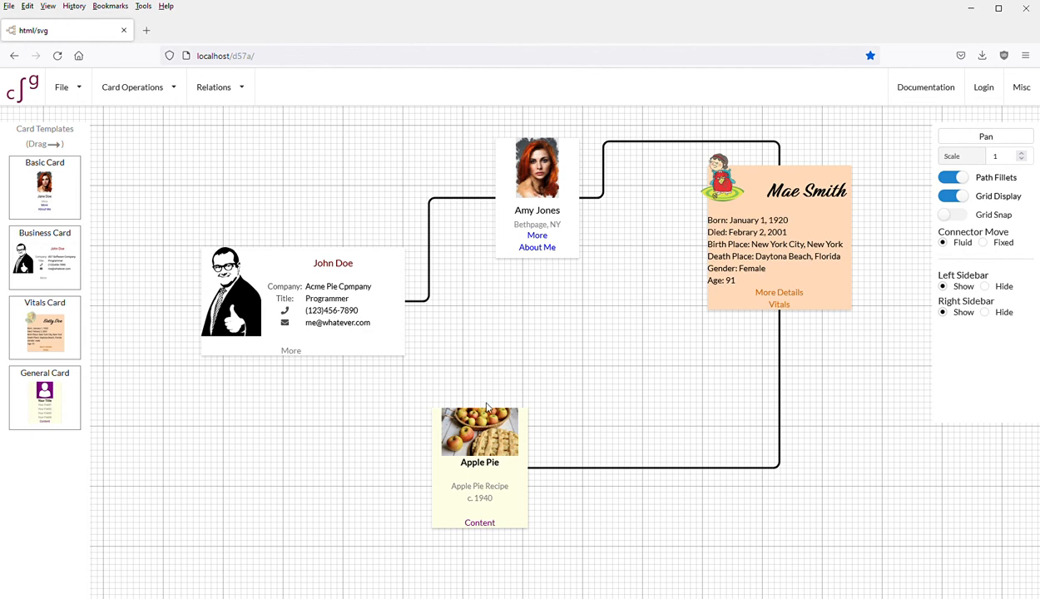
Move Apple Pie up-right and connect the Business card to the top of the Vitals card
{"action": "left_click_drag", "start_coordinate": [487, 433], "coordinate": [550, 405]}
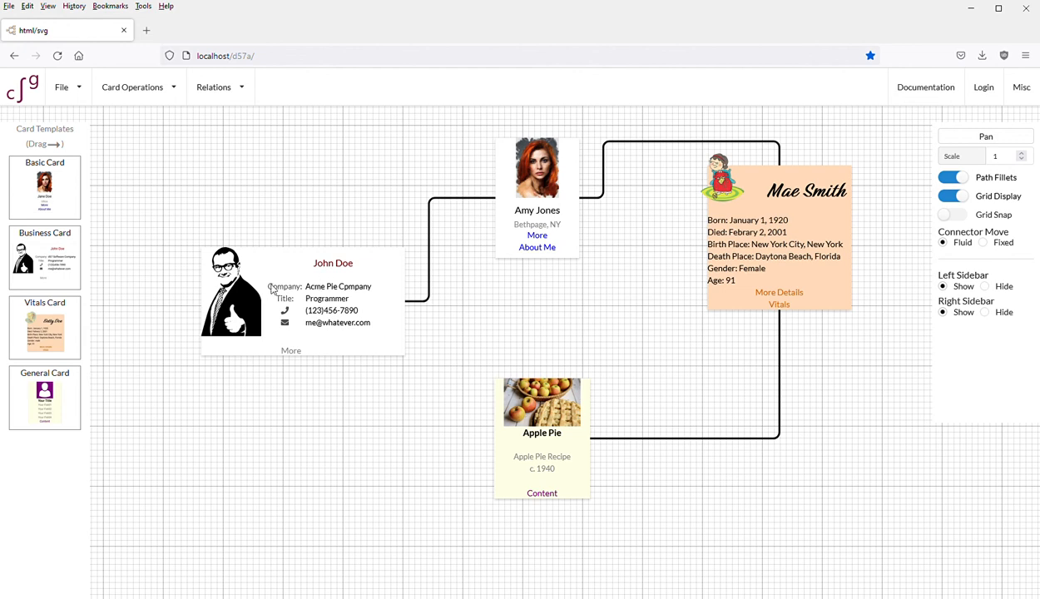
{"action": "right_click", "coordinate": [222, 305]}
{"action": "left_click", "coordinate": [350, 300]}
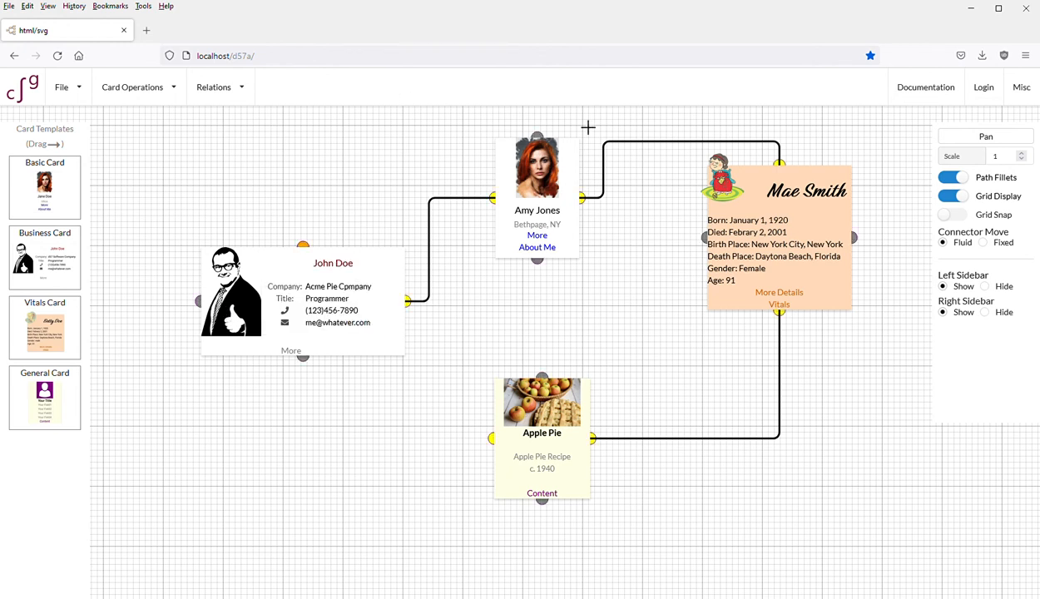
{"action": "left_click", "coordinate": [765, 135]}
Adjust the Basic and Apple Pie cards, connect Apple Pie to the Basic card, then shift Apple Pie left
{"action": "left_click_drag", "start_coordinate": [581, 182], "coordinate": [549, 229]}
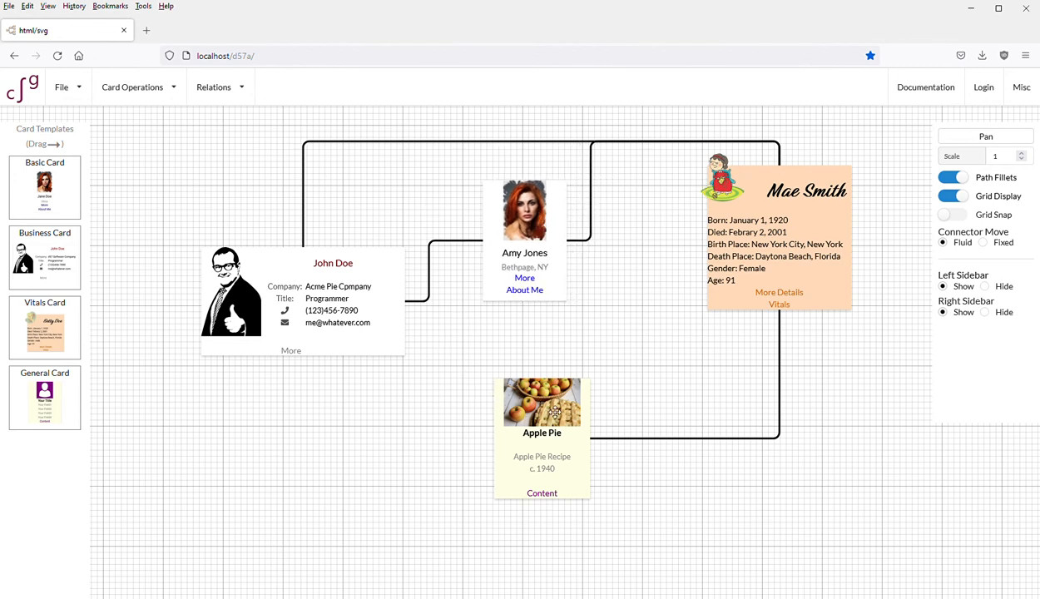
{"action": "mouse_move", "coordinate": [545, 408]}
{"action": "left_mouse_down"}
{"action": "mouse_move", "coordinate": [614, 436]}
{"action": "mouse_move", "coordinate": [541, 429]}
{"action": "left_mouse_up"}
{"action": "right_click", "coordinate": [542, 429]}
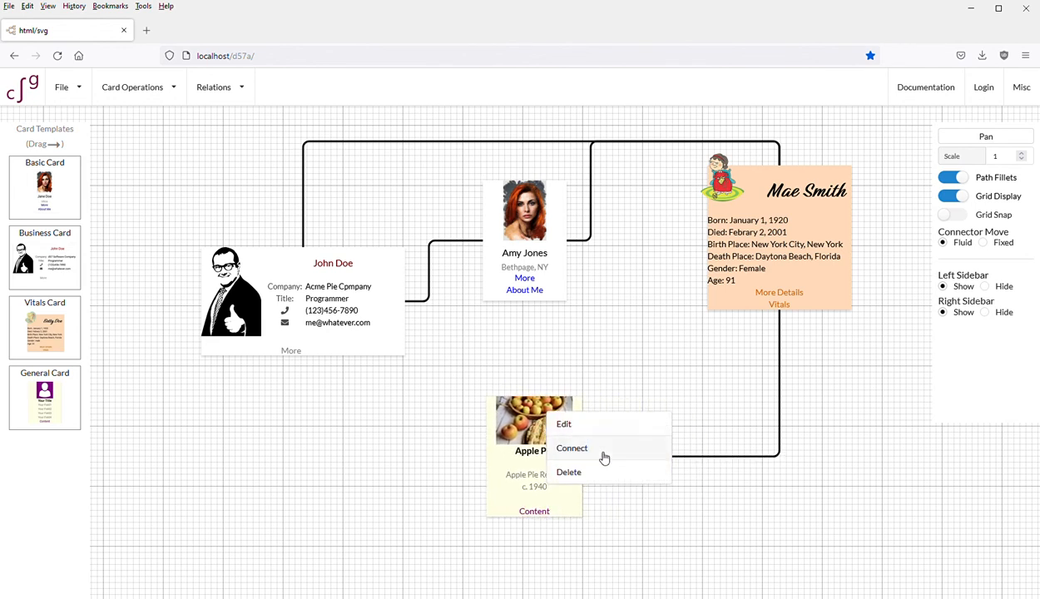
{"action": "left_click", "coordinate": [601, 449]}
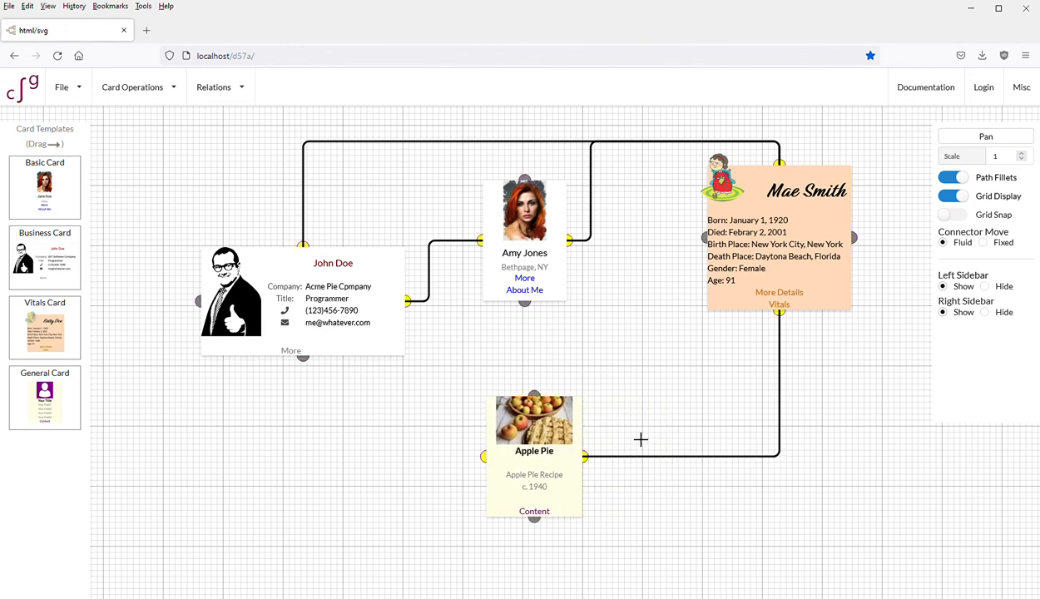
{"action": "left_click", "coordinate": [612, 258]}
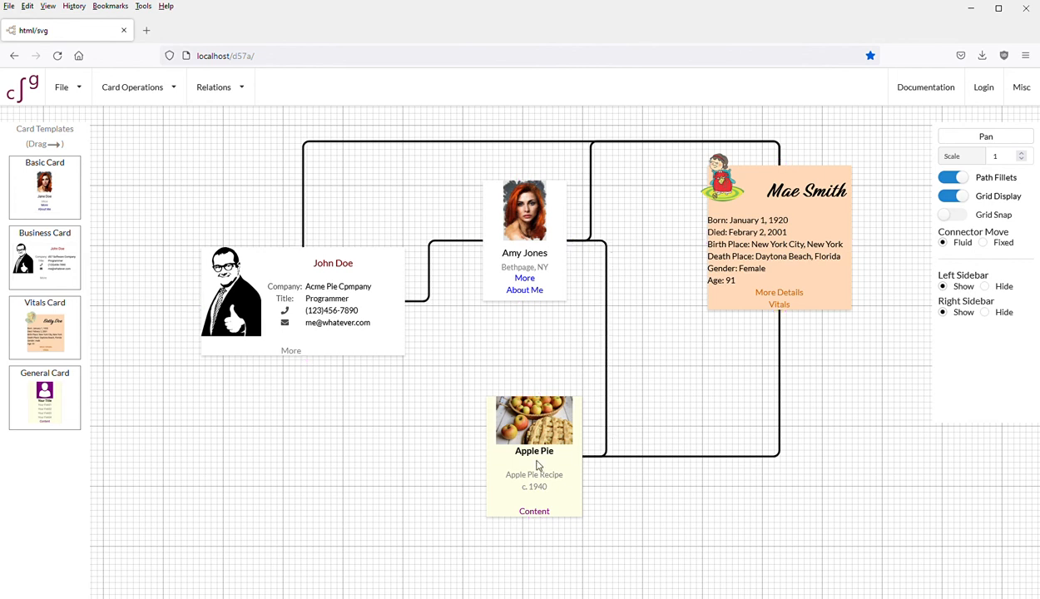
{"action": "left_click_drag", "start_coordinate": [533, 435], "coordinate": [490, 439]}
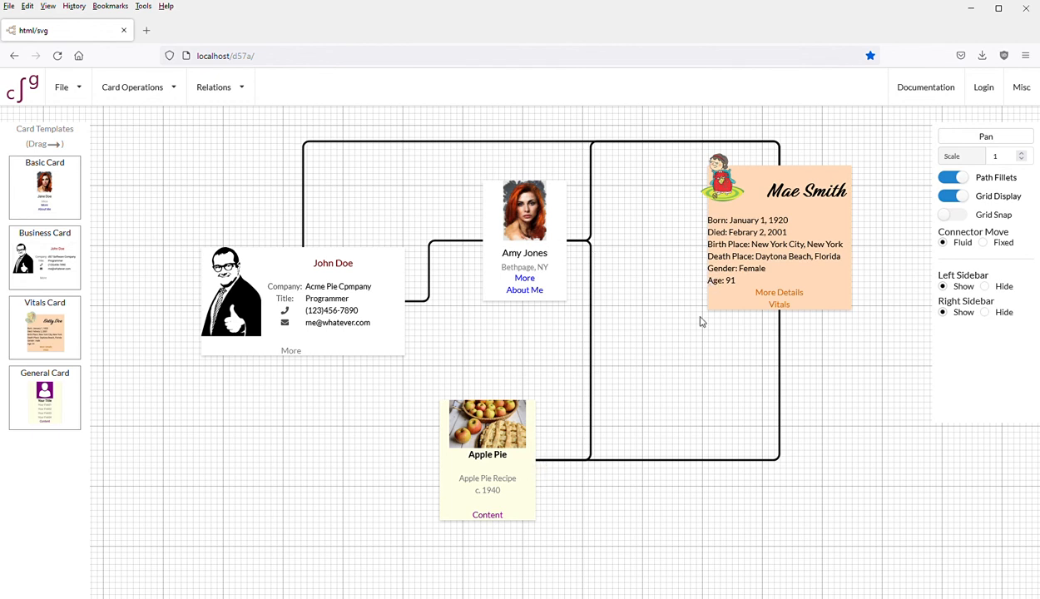
Turn the Apple Pie–person link into a personal relation labelled 'Cook' and 'of'
{"action": "right_click", "coordinate": [591, 361]}
{"action": "left_click", "coordinate": [664, 402]}
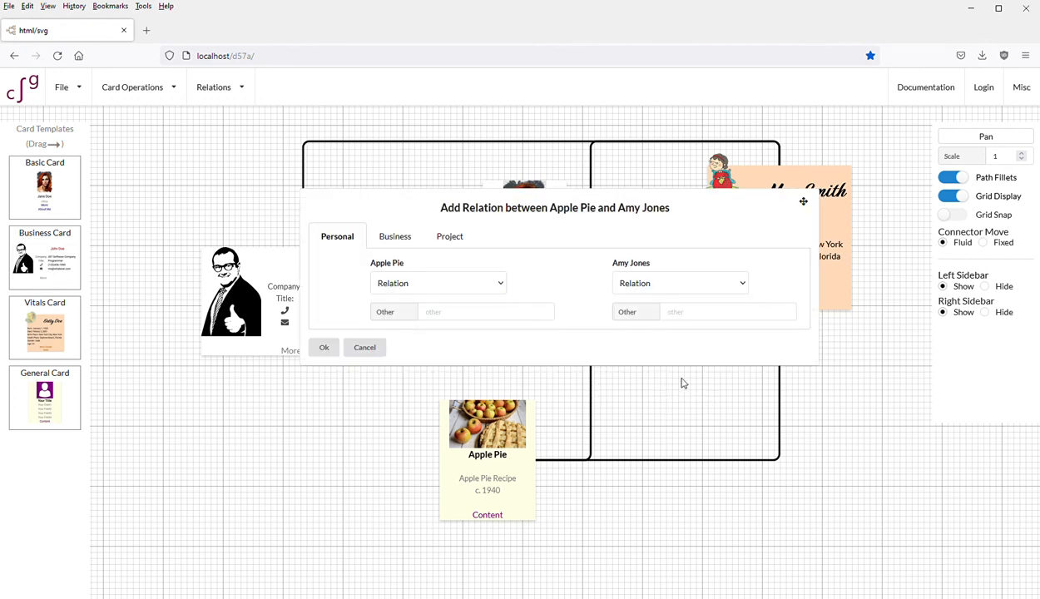
{"action": "left_click", "coordinate": [521, 313]}
{"action": "type", "text": "Cook"}
{"action": "left_click", "coordinate": [714, 313]}
{"action": "type", "text": "of Mae's Pie"}
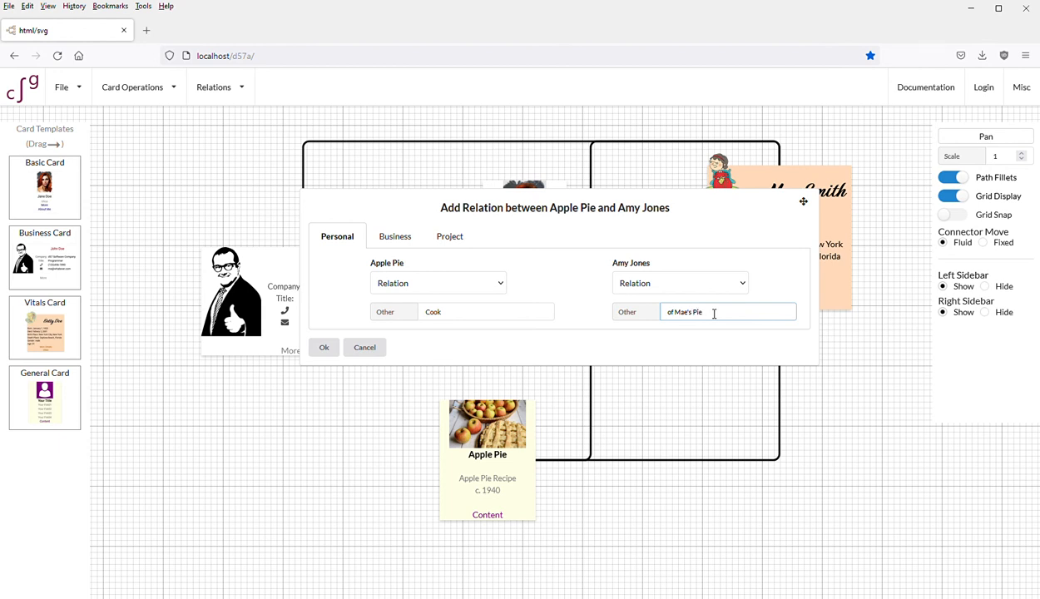
{"action": "left_click", "coordinate": [330, 346]}
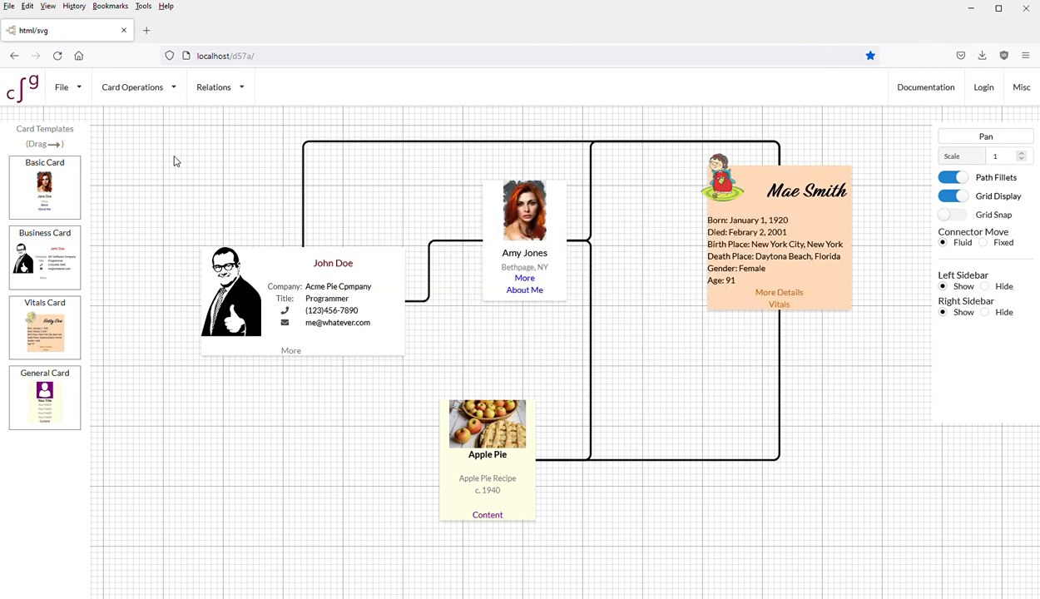
Review every relation in the Display All table, then close it
{"action": "left_click", "coordinate": [222, 87]}
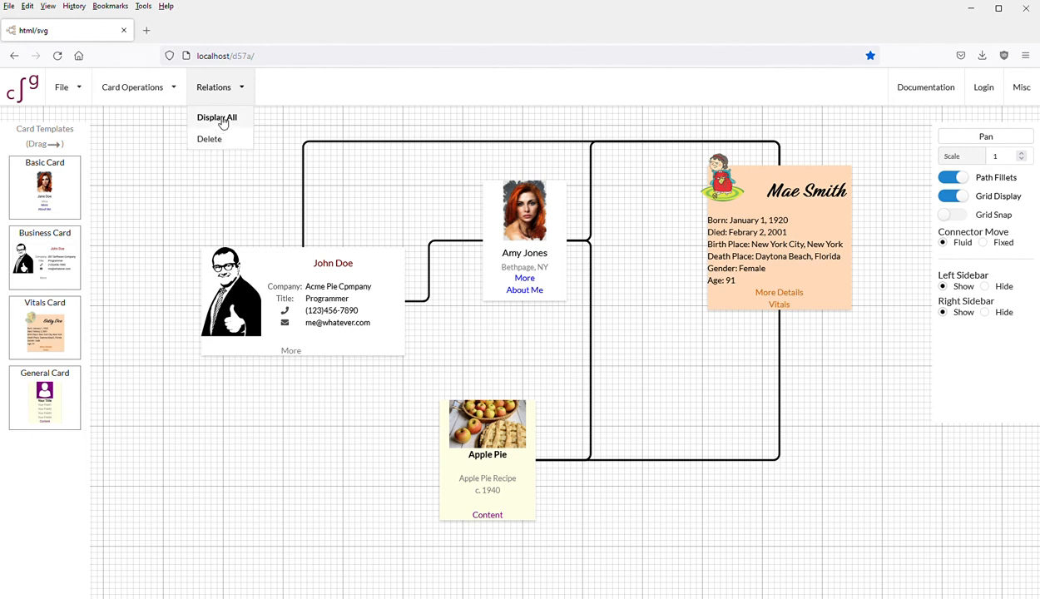
{"action": "left_click", "coordinate": [222, 119]}
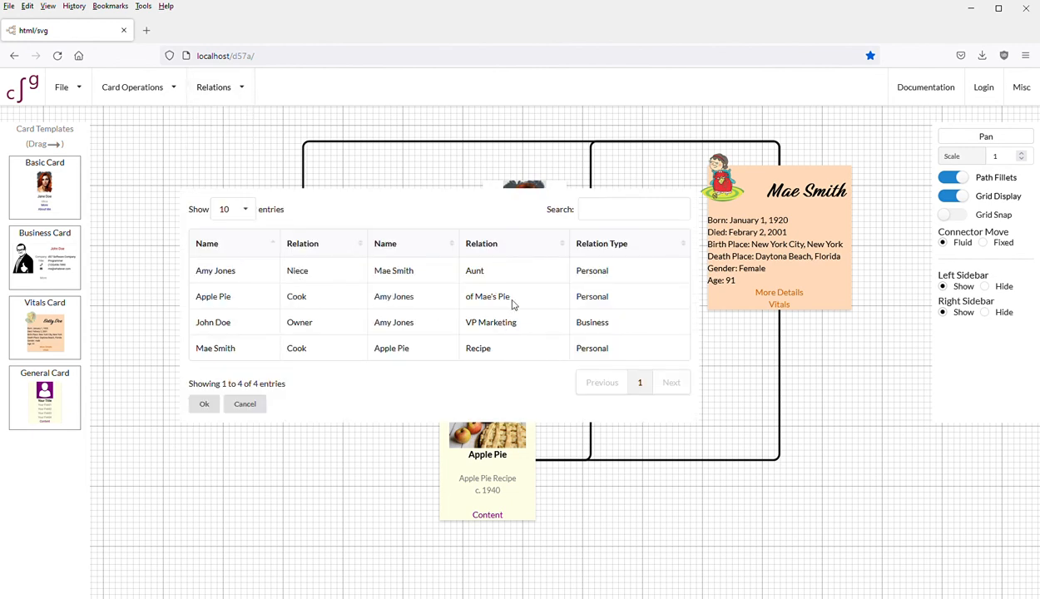
{"action": "left_click", "coordinate": [206, 403]}
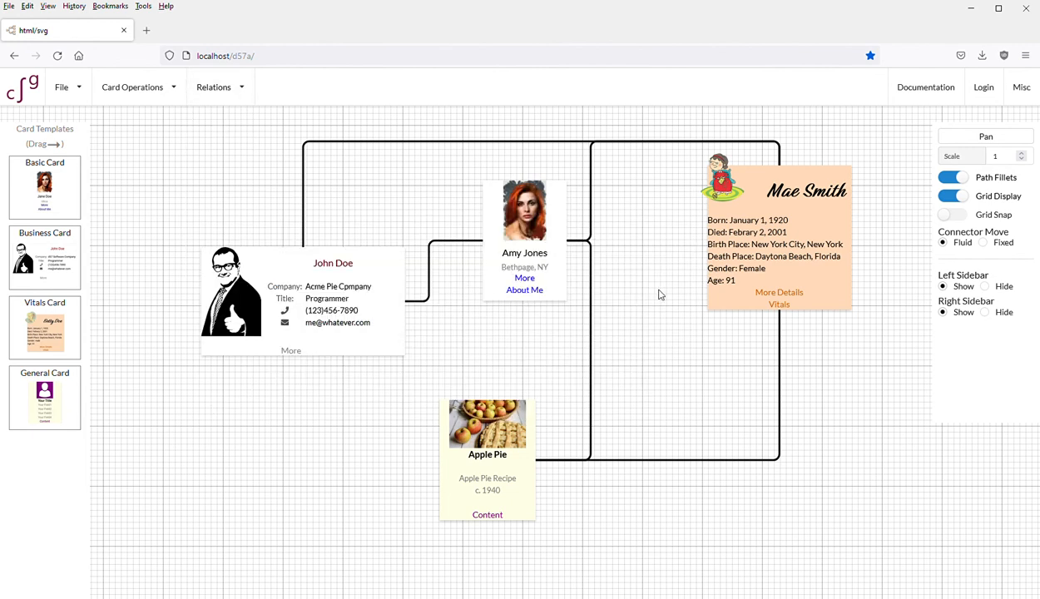
Rearrange the three cards and shift the Apple Pie connector segment to the right
{"action": "mouse_move", "coordinate": [558, 232]}
{"action": "left_mouse_down"}
{"action": "mouse_move", "coordinate": [551, 279]}
{"action": "mouse_move", "coordinate": [616, 272]}
{"action": "mouse_move", "coordinate": [576, 230]}
{"action": "mouse_move", "coordinate": [526, 246]}
{"action": "mouse_move", "coordinate": [502, 225]}
{"action": "mouse_move", "coordinate": [553, 219]}
{"action": "left_mouse_up"}
{"action": "mouse_move", "coordinate": [236, 293]}
{"action": "left_mouse_down"}
{"action": "mouse_move", "coordinate": [198, 318]}
{"action": "mouse_move", "coordinate": [297, 314]}
{"action": "mouse_move", "coordinate": [250, 305]}
{"action": "left_mouse_up"}
{"action": "left_click_drag", "start_coordinate": [453, 430], "coordinate": [494, 403]}
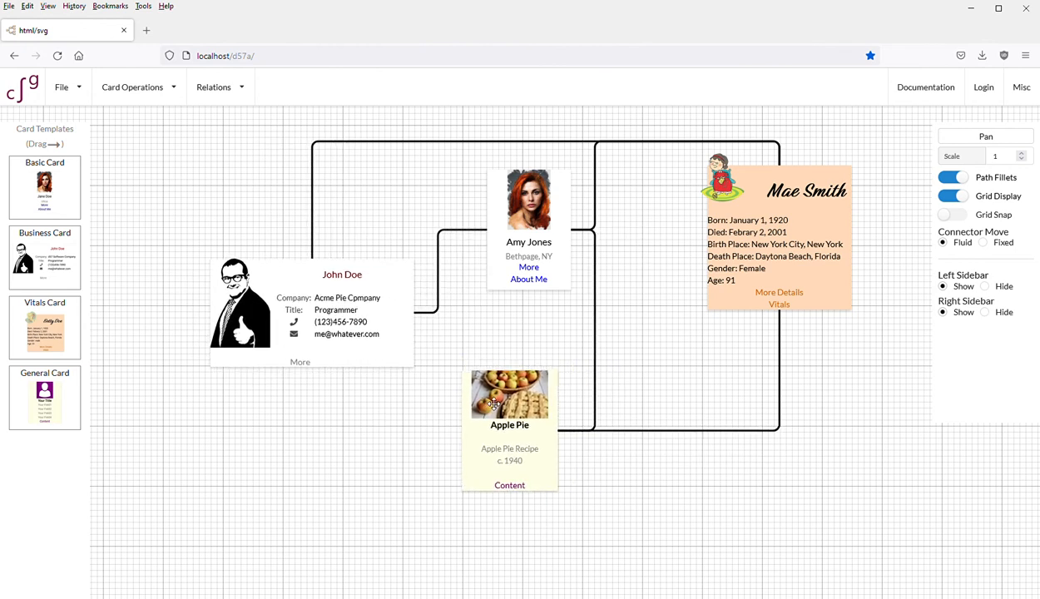
{"action": "left_click_drag", "start_coordinate": [596, 333], "coordinate": [629, 274]}
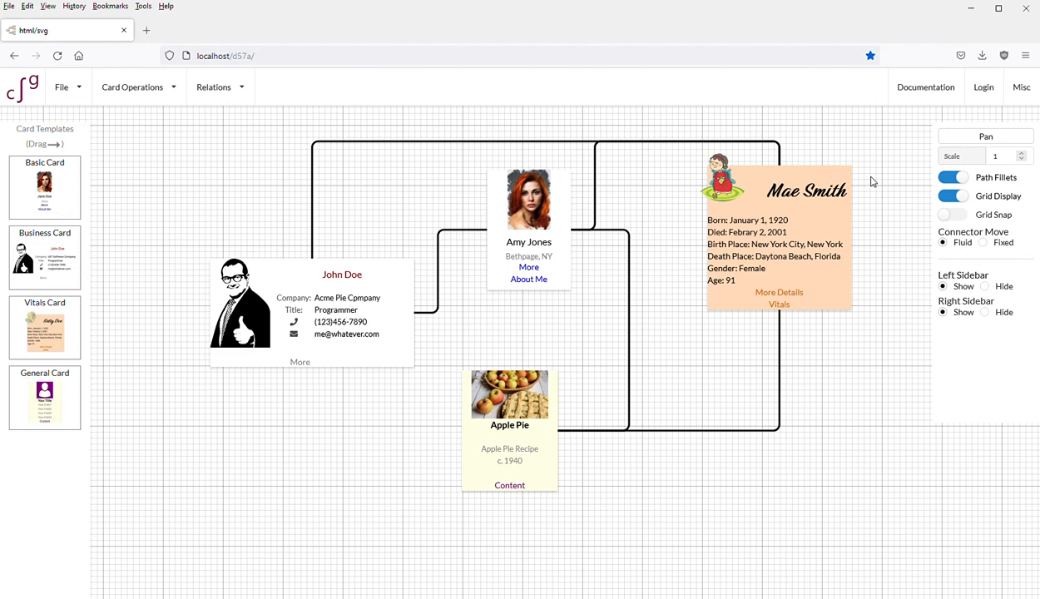
{"action": "left_click", "coordinate": [984, 90]}
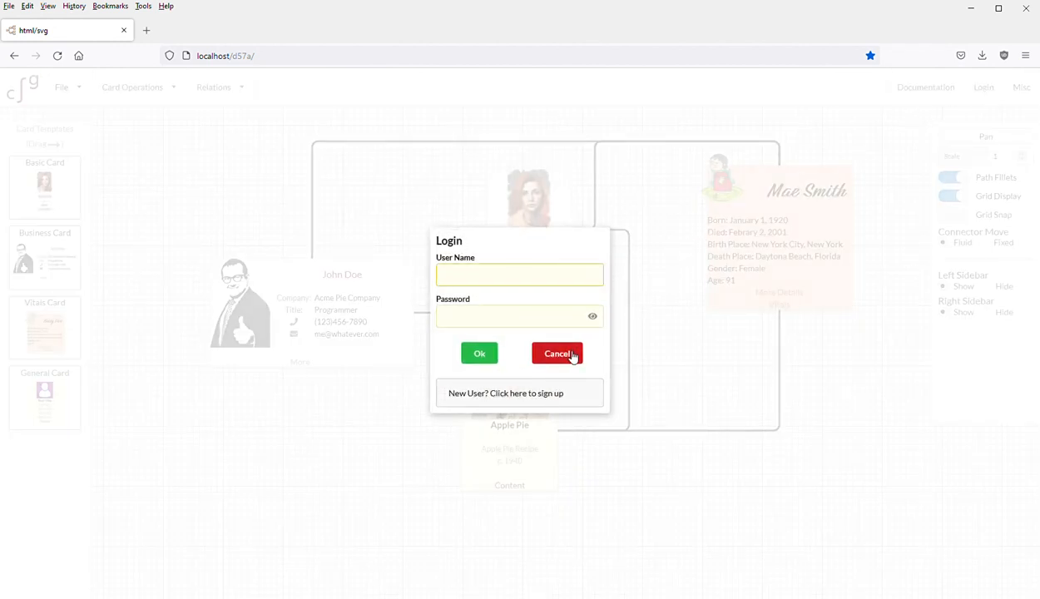
{"action": "left_click", "coordinate": [551, 397]}
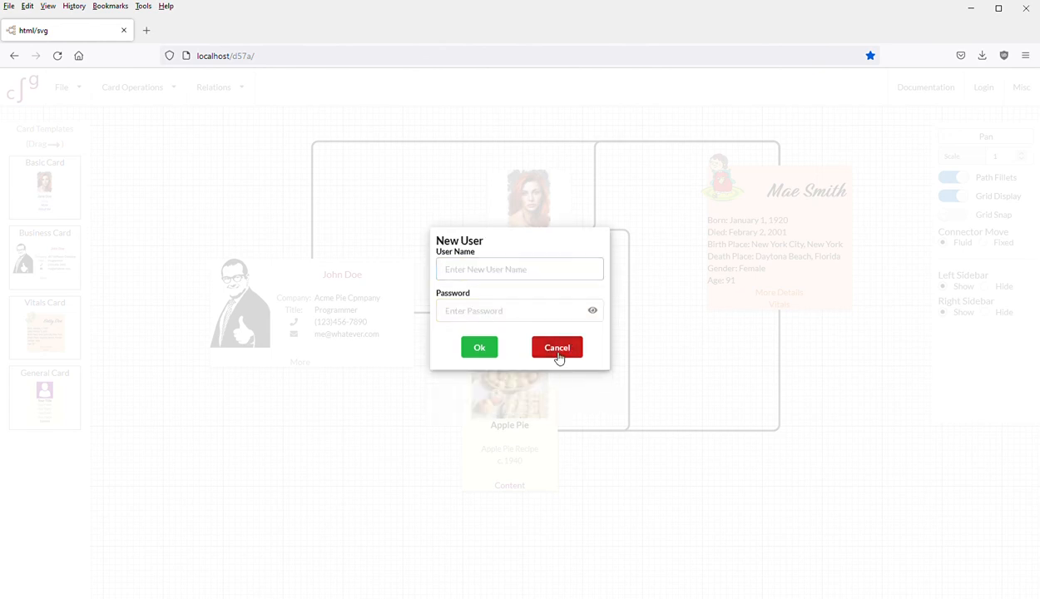
{"action": "left_click", "coordinate": [556, 355]}
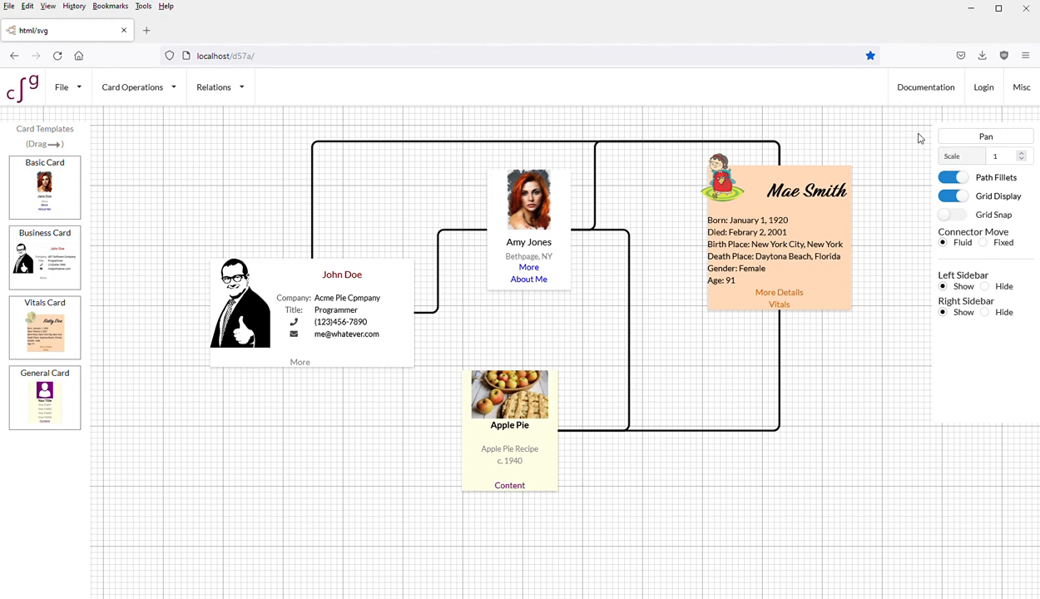
{"action": "left_click", "coordinate": [1018, 98]}
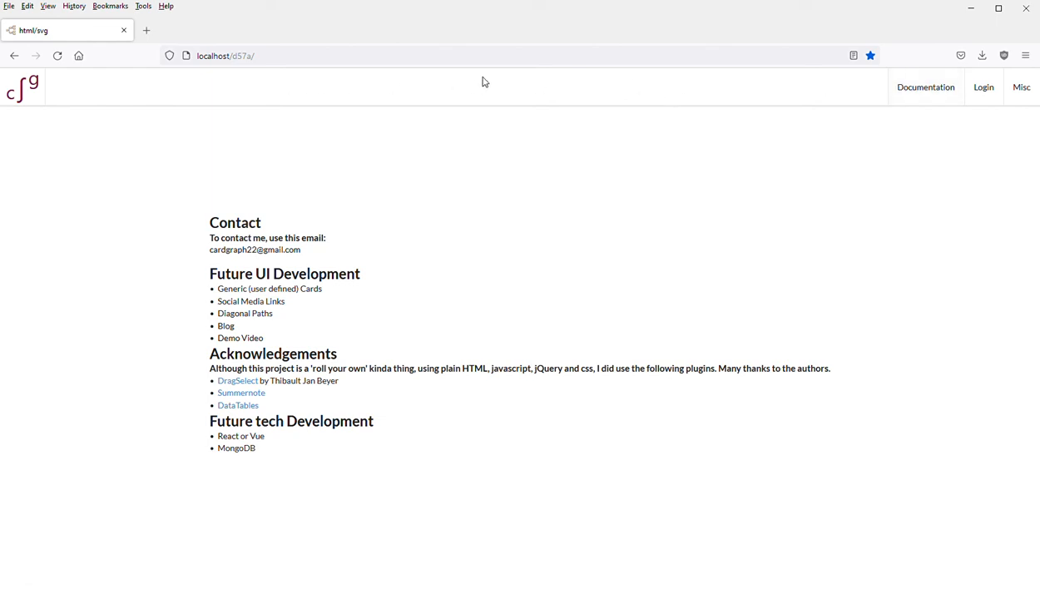
{"action": "left_click", "coordinate": [23, 91]}
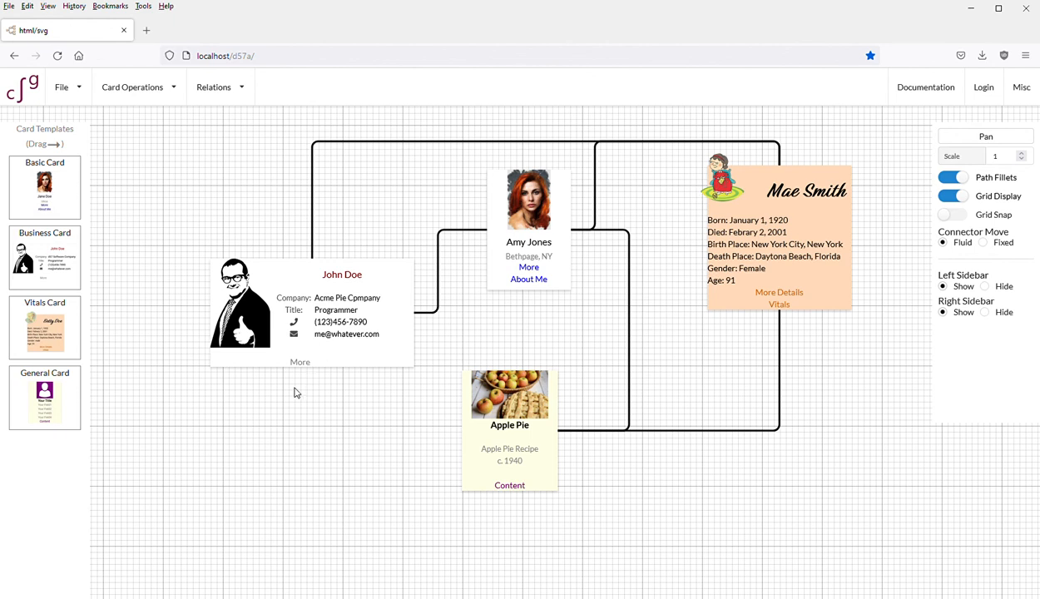
{"action": "left_click_drag", "start_coordinate": [77, 397], "coordinate": [167, 421]}
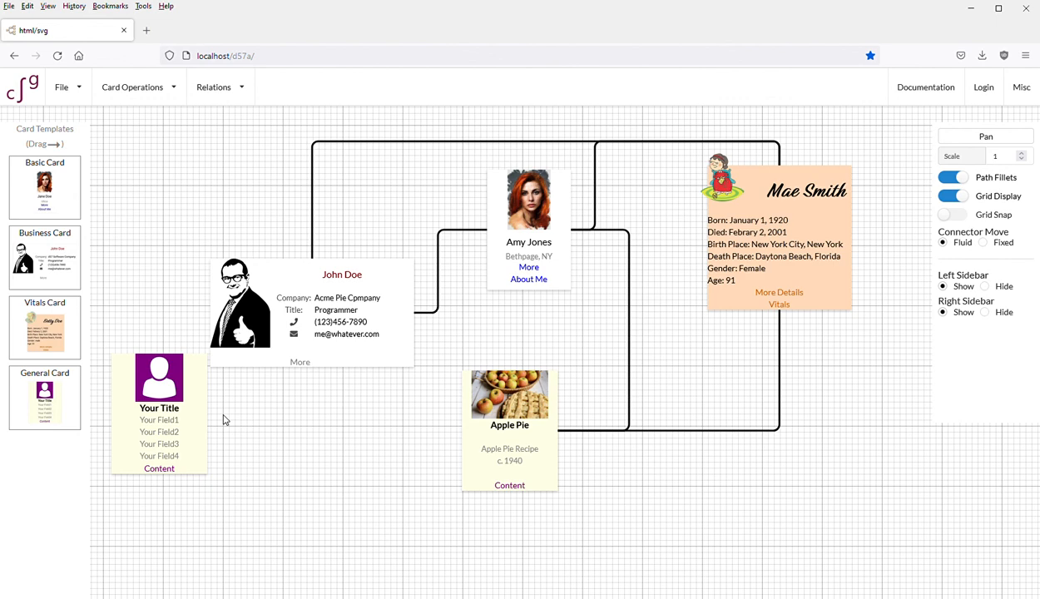
{"action": "right_click", "coordinate": [183, 400]}
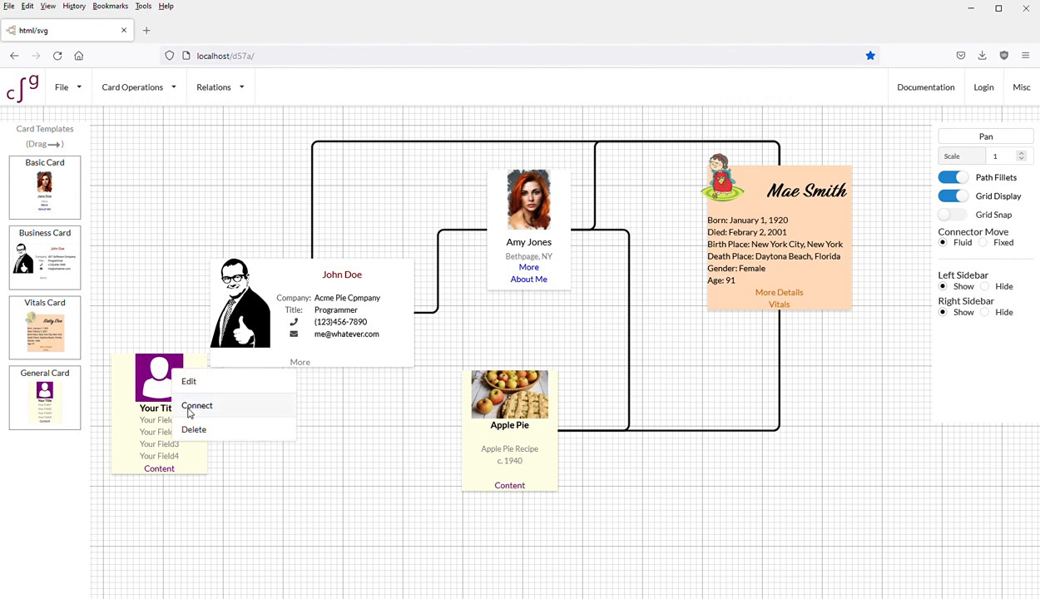
{"action": "left_click", "coordinate": [213, 426]}
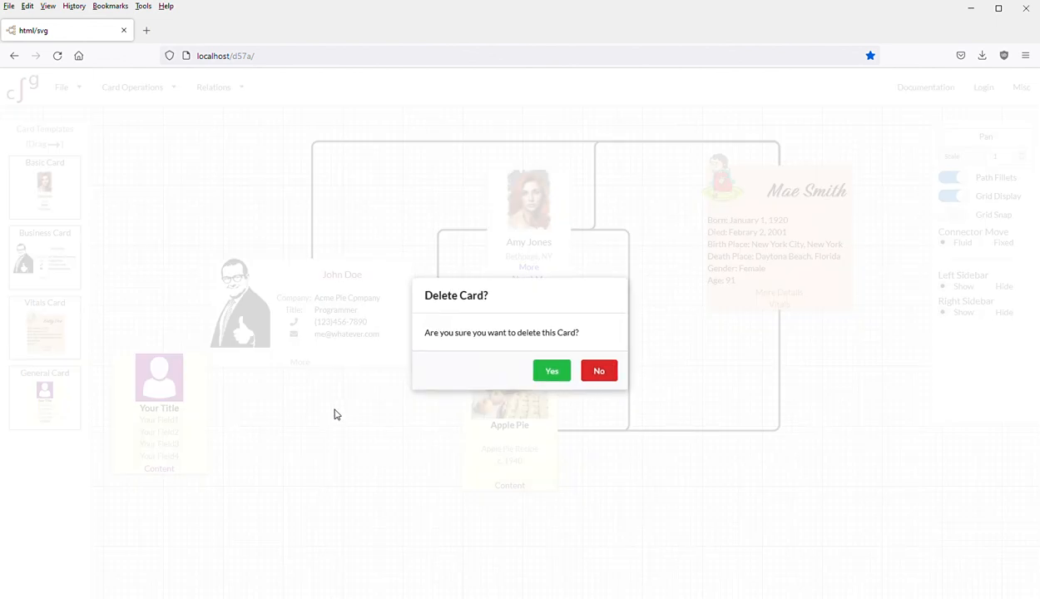
{"action": "left_click", "coordinate": [549, 368]}
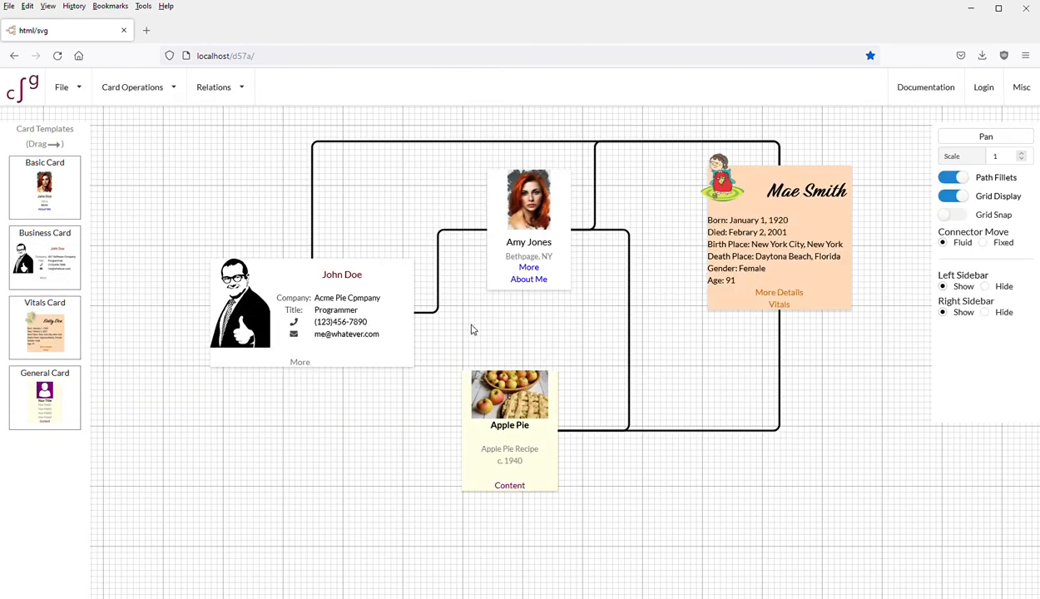